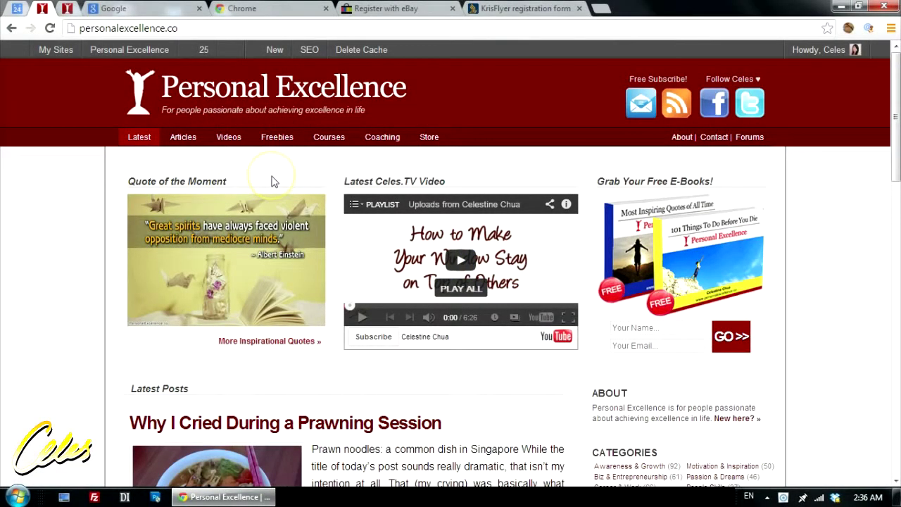
View the Chrome product page in its open tab and return to the Google tab
{"action": "key", "text": "ctrl+5"}
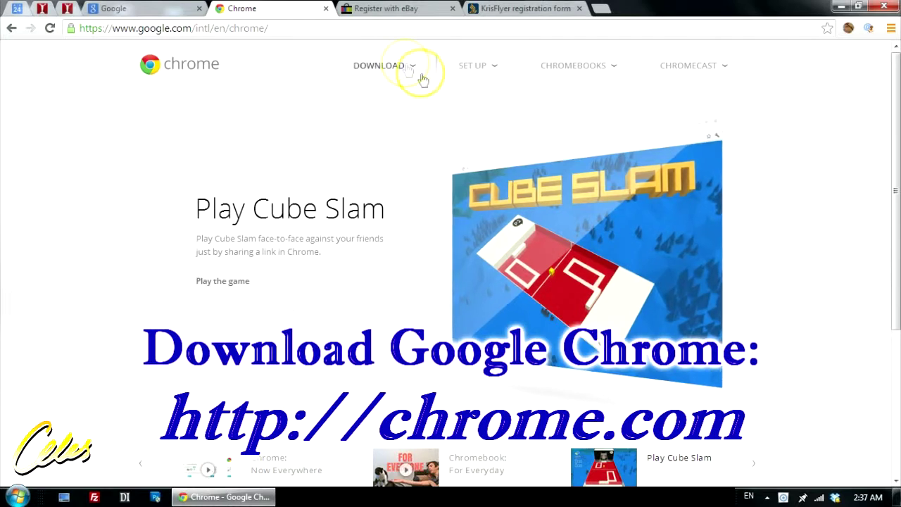
{"action": "mouse_move", "coordinate": [421, 78]}
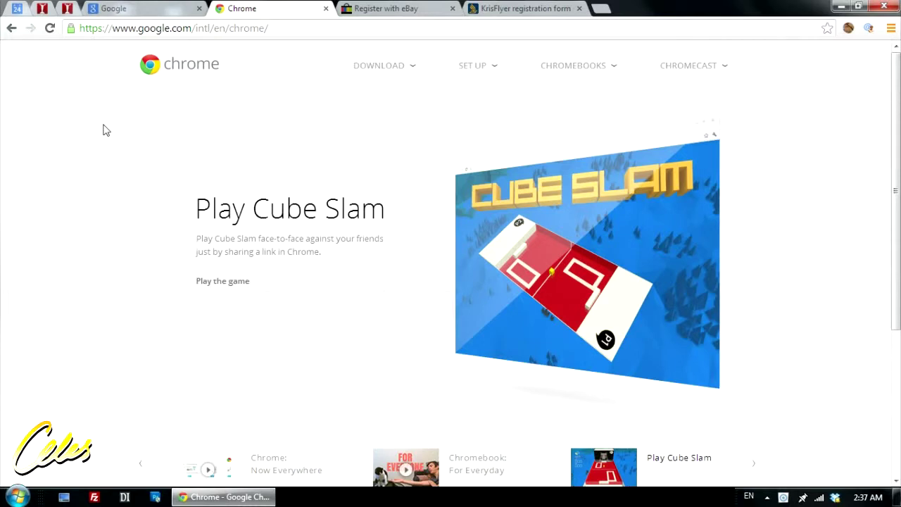
{"action": "key", "text": "ctrl+shift+Tab"}
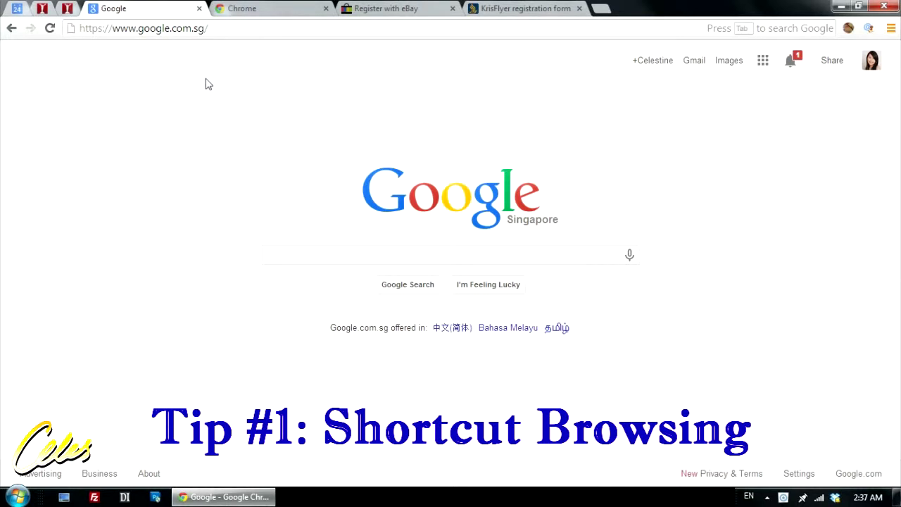
Load twitter.com in the Google tab
{"action": "left_click", "coordinate": [267, 33]}
{"action": "left_click", "coordinate": [328, 155]}
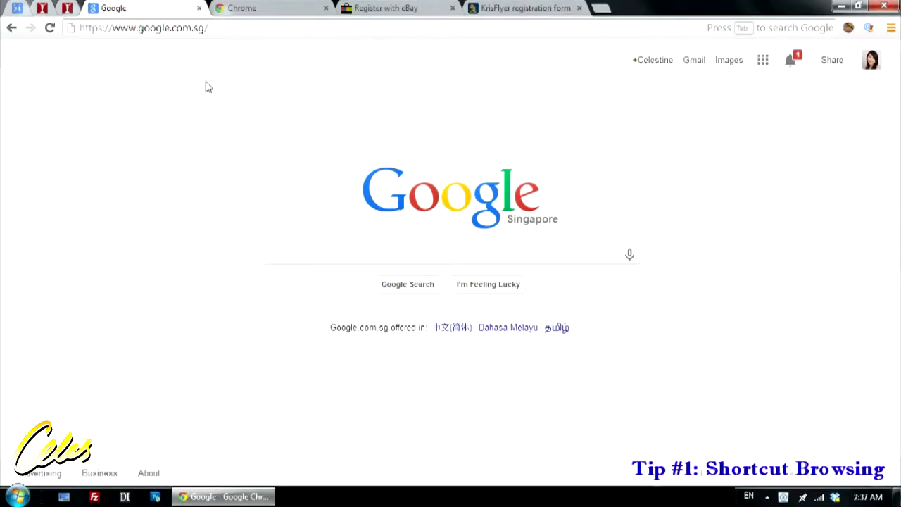
{"action": "key", "text": "ctrl+l"}
{"action": "type", "text": "twitter.com"}
{"action": "key", "text": "Return"}
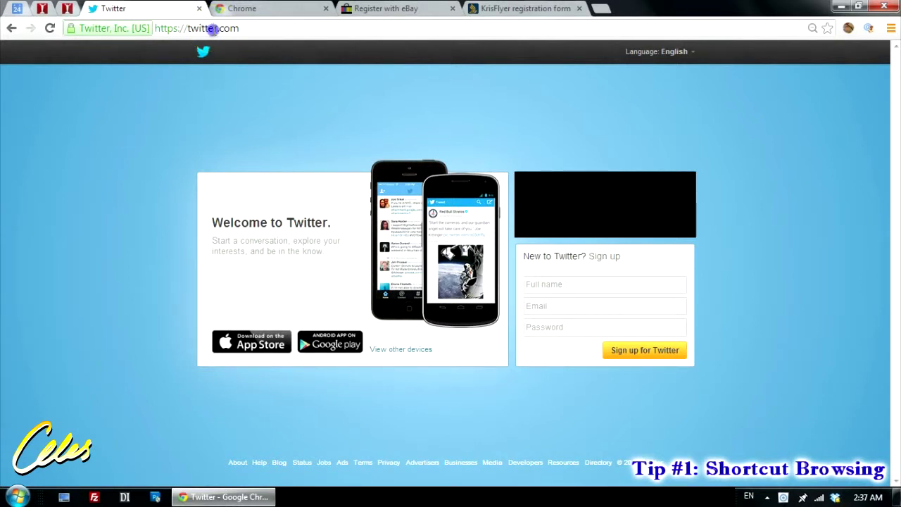
Open the search engine editor from the address bar of the Twitter page
{"action": "left_click", "coordinate": [210, 29]}
{"action": "left_click", "coordinate": [270, 30]}
{"action": "right_click", "coordinate": [260, 29]}
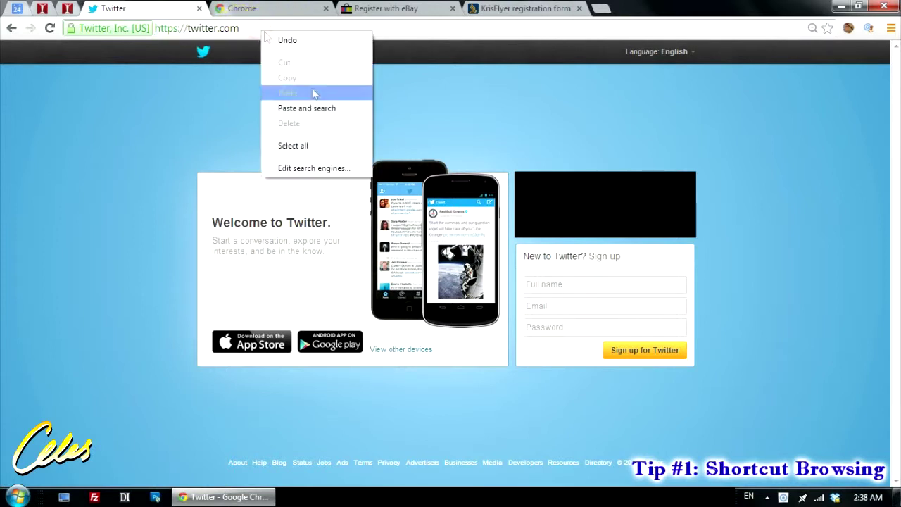
{"action": "left_click", "coordinate": [336, 173]}
Begin a new entry at the end of the search engines list with the name Facebook and the keyword fb
{"action": "left_click_drag", "start_coordinate": [677, 133], "coordinate": [676, 194]}
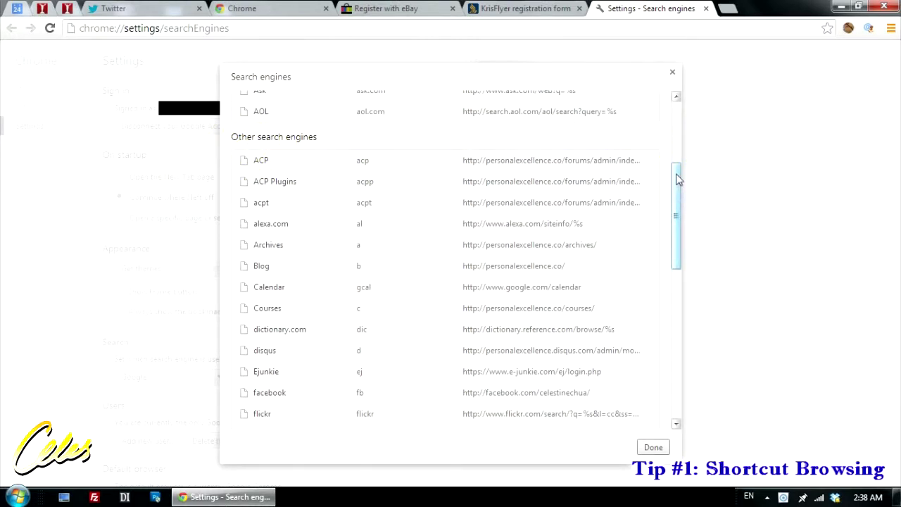
{"action": "left_click_drag", "start_coordinate": [678, 179], "coordinate": [679, 347]}
{"action": "left_click", "coordinate": [259, 421]}
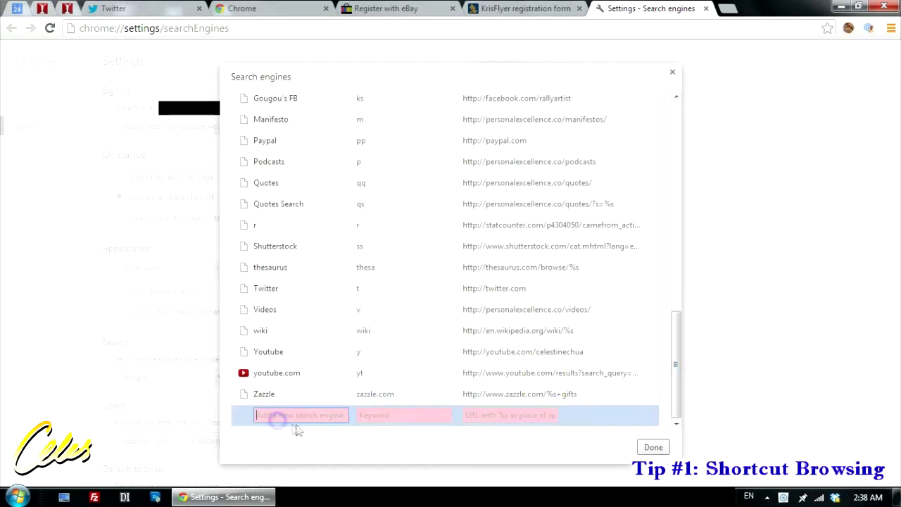
{"action": "left_click", "coordinate": [323, 425]}
{"action": "type", "text": "Faceboo"}
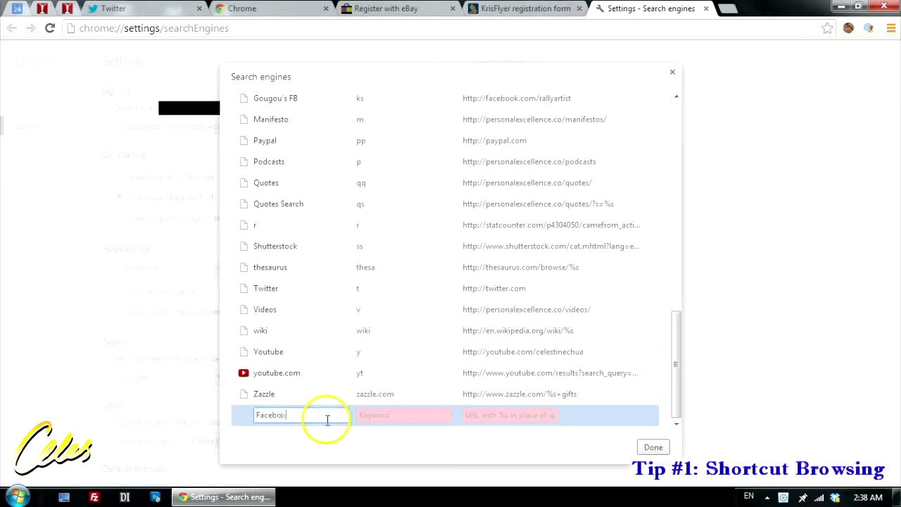
{"action": "type", "text": "k"}
{"action": "left_click", "coordinate": [411, 417]}
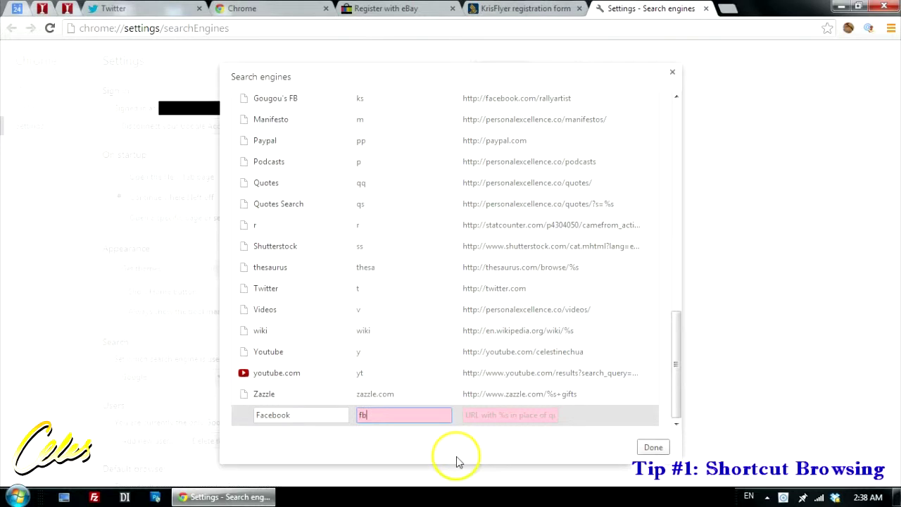
{"action": "left_click", "coordinate": [500, 415]}
{"action": "type", "text": "http:"}
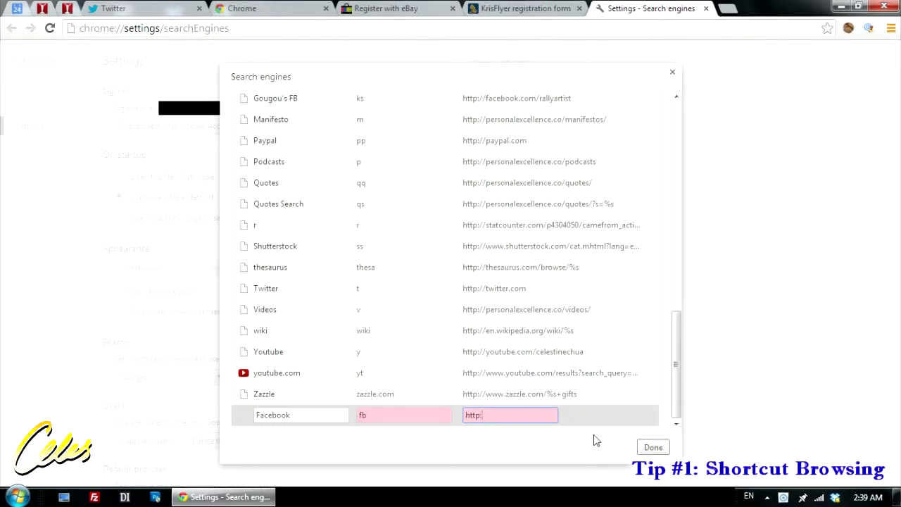
{"action": "type", "text": "//facebook.com/"}
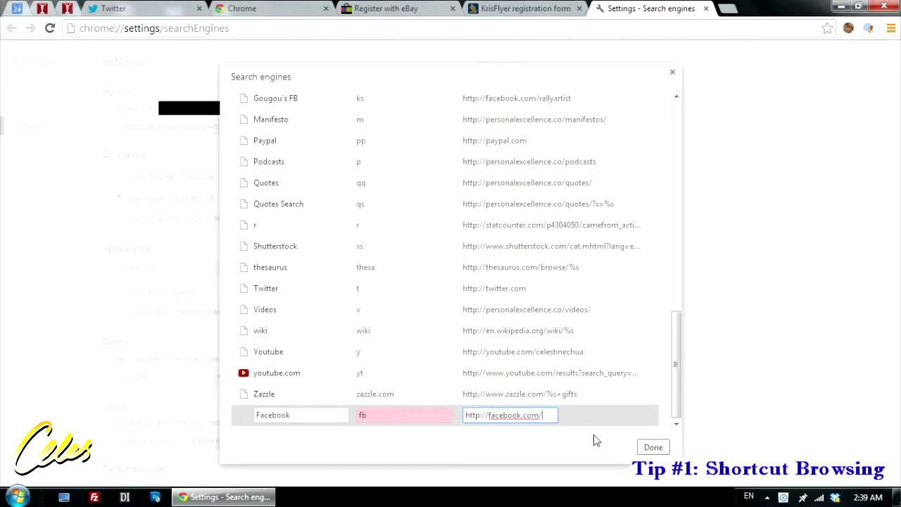
{"action": "type", "text": "celestinechua"}
{"action": "left_click_drag", "start_coordinate": [555, 415], "coordinate": [487, 415]}
{"action": "left_click", "coordinate": [487, 415]}
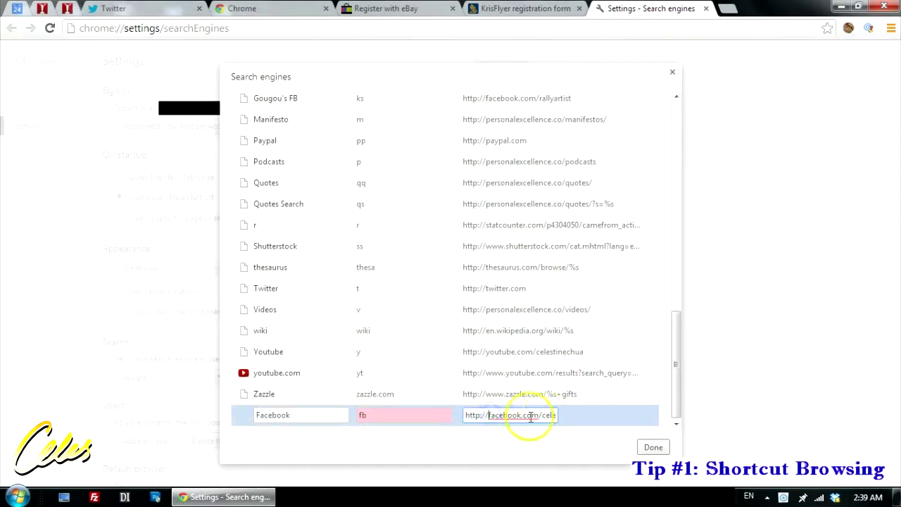
{"action": "left_click", "coordinate": [653, 447]}
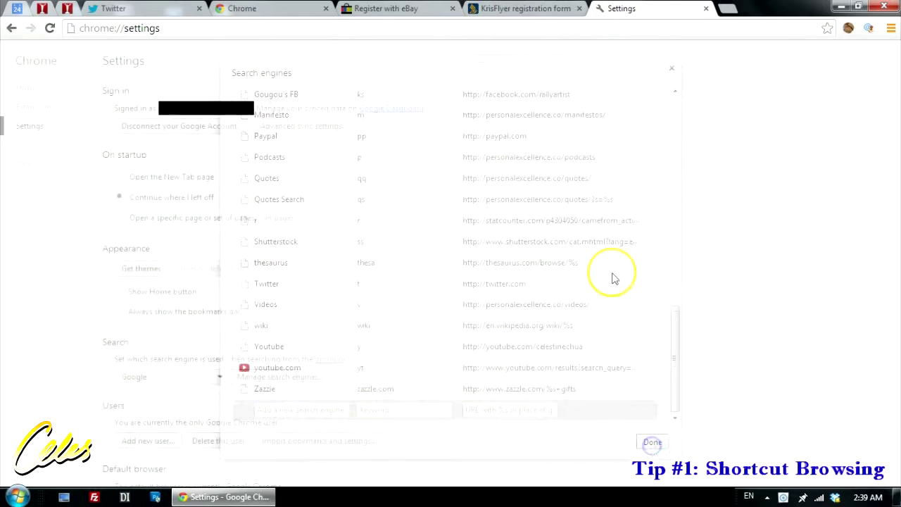
Go to the Facebook page using the address bar keyword fb
{"action": "left_click", "coordinate": [394, 35]}
{"action": "type", "text": "fb"}
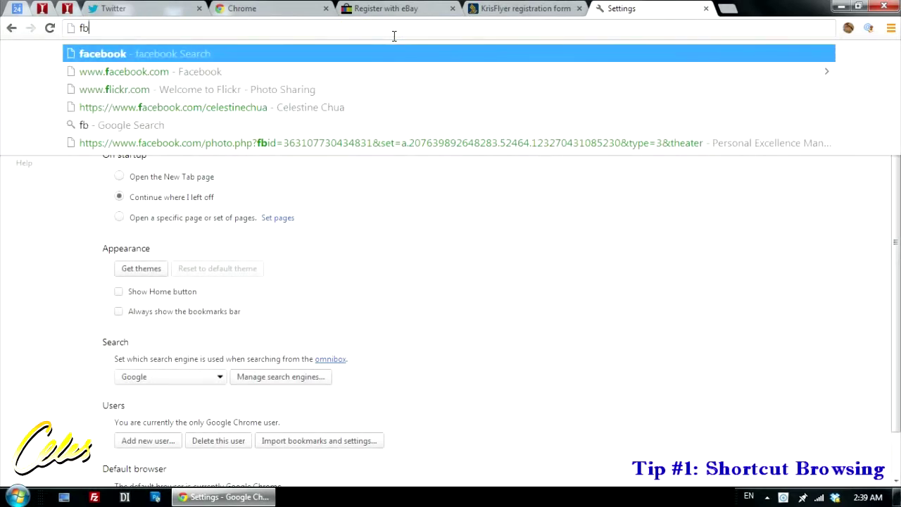
{"action": "key", "text": "Return"}
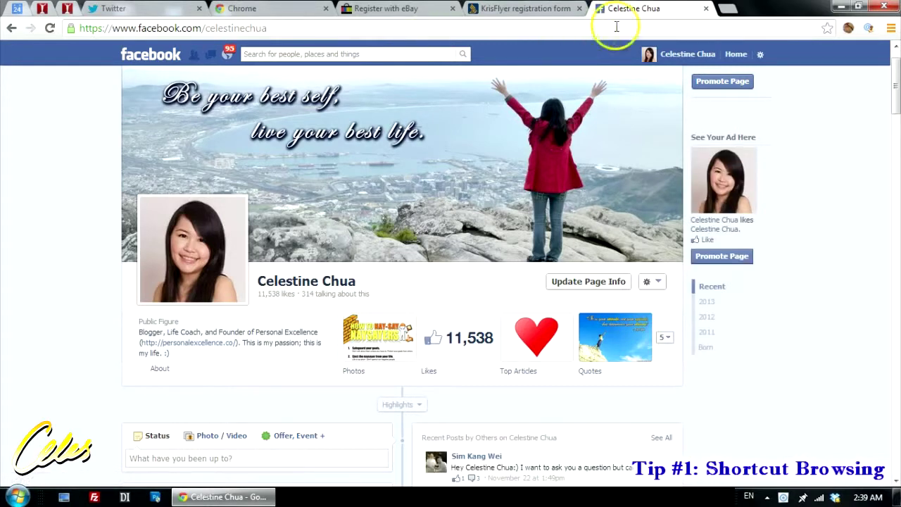
Reopen the search engine editor from the address bar and look through the other site keywords
{"action": "right_click", "coordinate": [639, 28]}
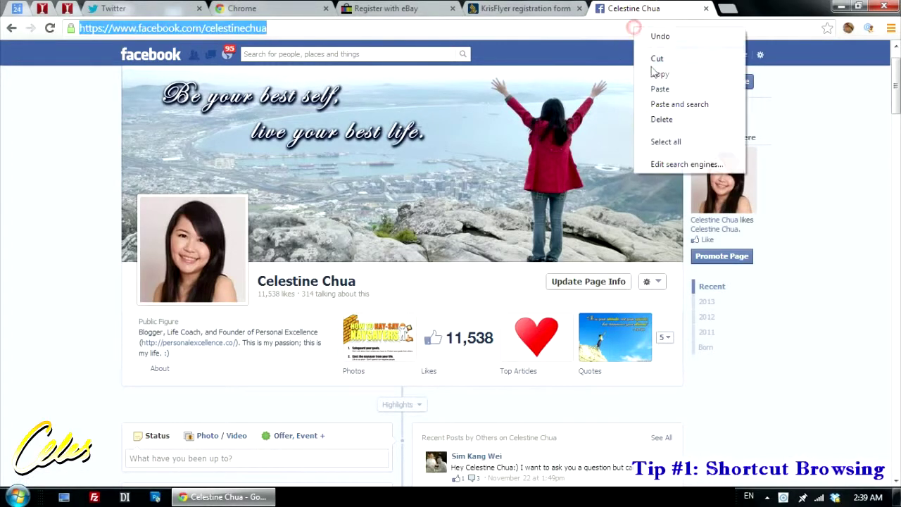
{"action": "left_click", "coordinate": [667, 163]}
{"action": "left_click", "coordinate": [680, 168]}
{"action": "left_click_drag", "start_coordinate": [679, 167], "coordinate": [673, 284]}
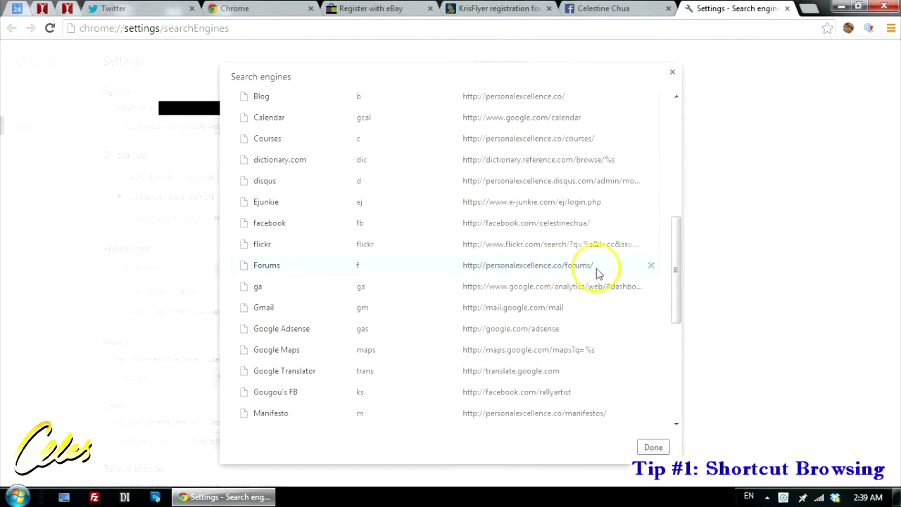
Load the Personal Excellence forums in the Facebook tab using the keyword f
{"action": "left_click", "coordinate": [605, 10]}
{"action": "key", "text": "ctrl+l"}
{"action": "type", "text": "f"}
{"action": "key", "text": "Return"}
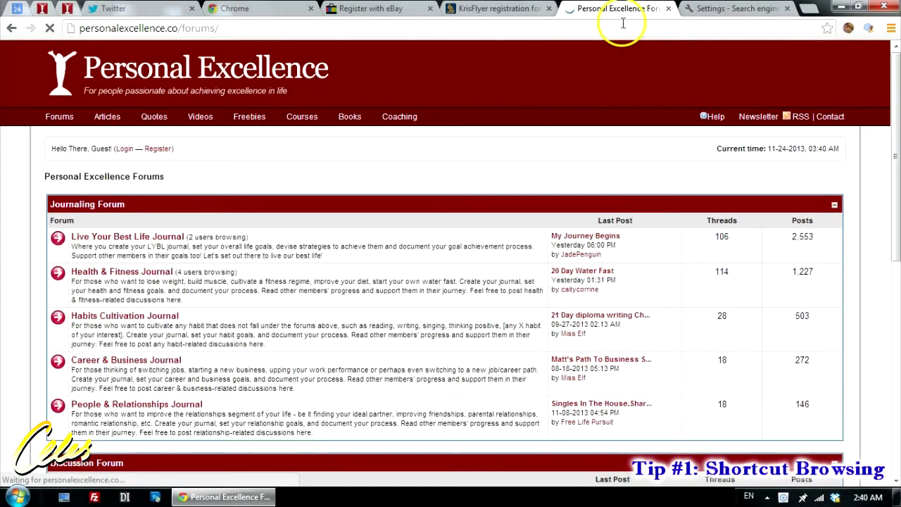
Look up the Gmail keyword in the search engines list and load Gmail in the forums tab with gm
{"action": "left_click", "coordinate": [698, 8]}
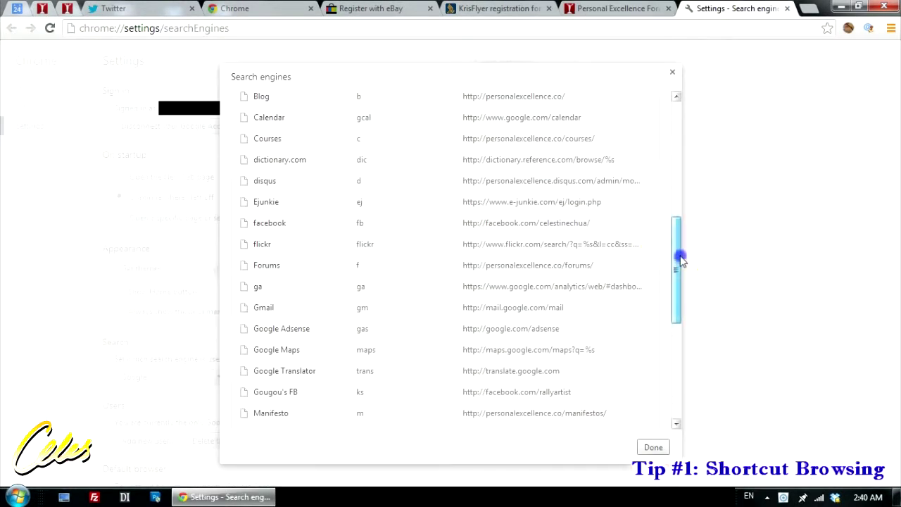
{"action": "left_click_drag", "start_coordinate": [680, 256], "coordinate": [680, 261]}
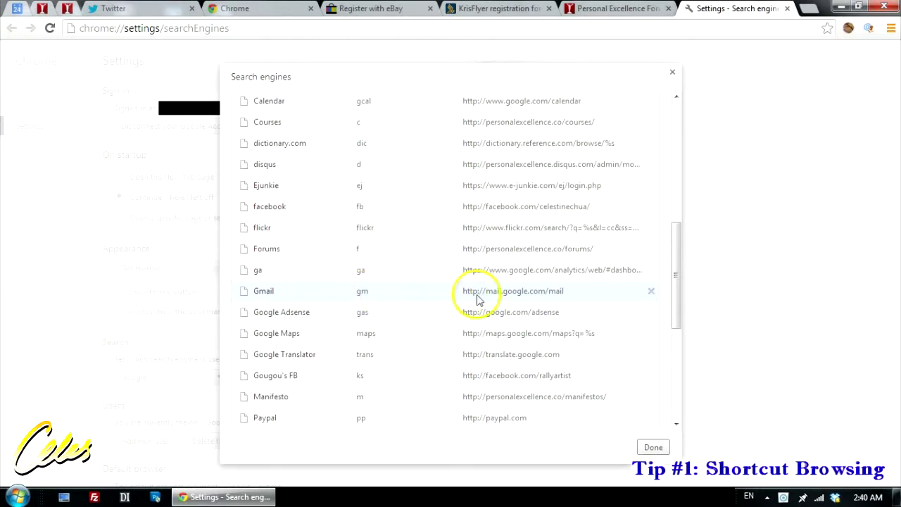
{"action": "left_click", "coordinate": [614, 9]}
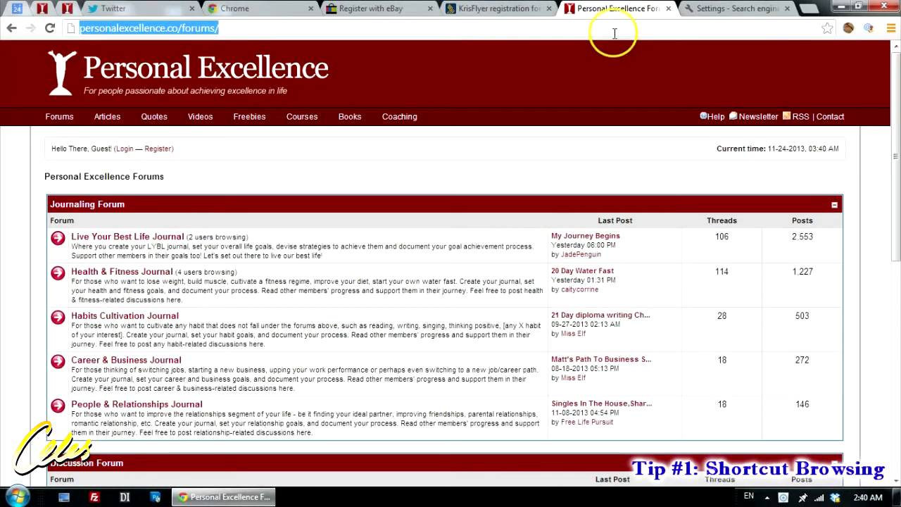
{"action": "type", "text": "gm"}
{"action": "key", "text": "Return"}
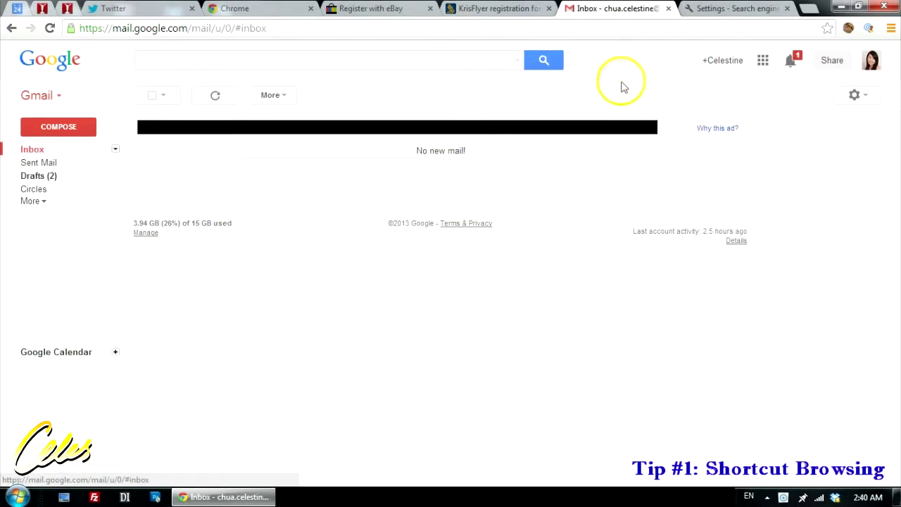
Check the Calendar entry in the search engines list and load Google Calendar in the Gmail tab with the keyword gcal
{"action": "left_click", "coordinate": [697, 10]}
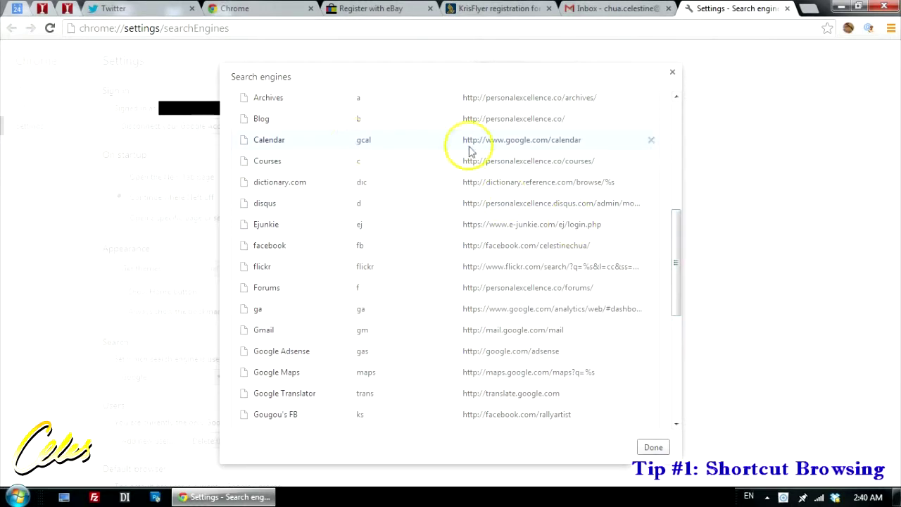
{"action": "left_click", "coordinate": [613, 9]}
{"action": "left_click", "coordinate": [628, 29]}
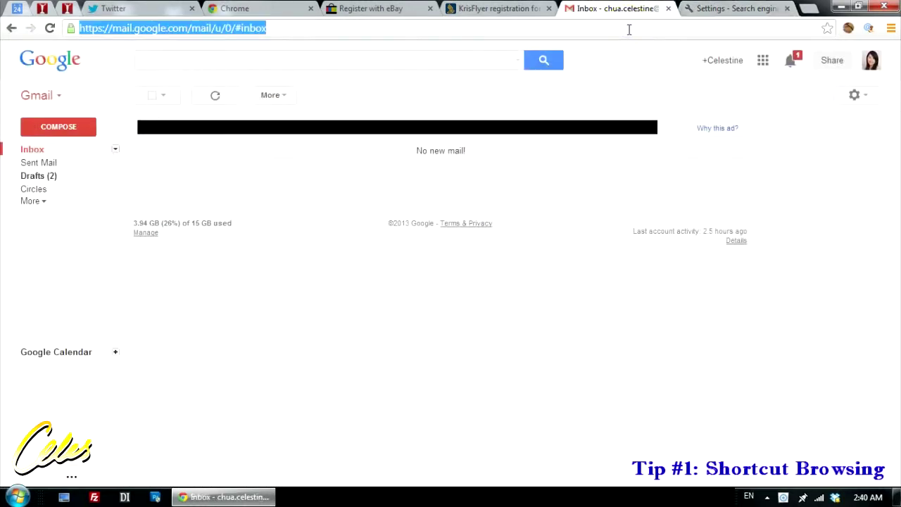
{"action": "type", "text": "gcal"}
{"action": "key", "text": "Return"}
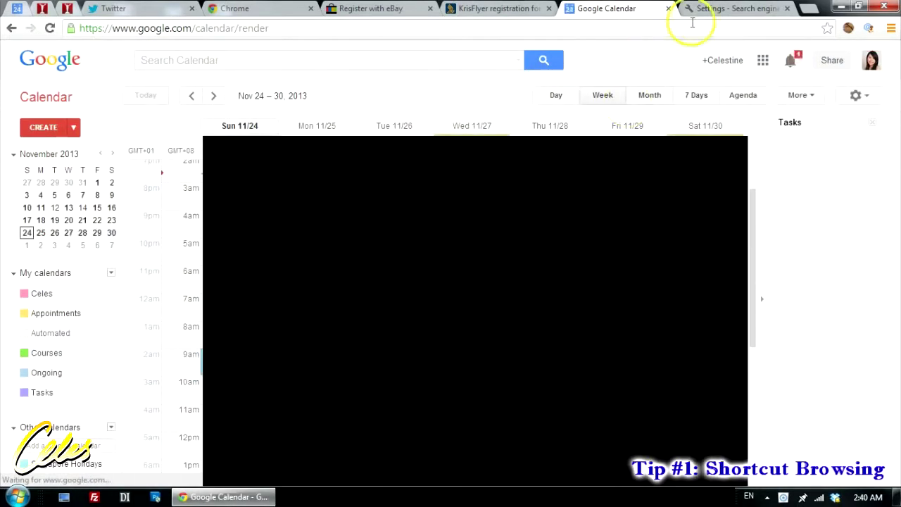
Glance at the search engines list and load Twitter in the Google Calendar tab using the keyword t
{"action": "left_click", "coordinate": [702, 11]}
{"action": "left_click", "coordinate": [613, 10]}
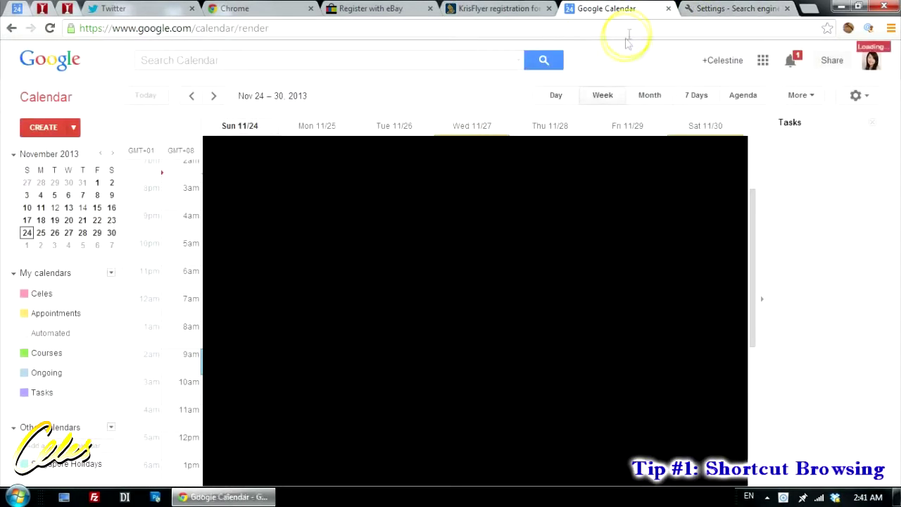
{"action": "type", "text": "t"}
{"action": "key", "text": "Return"}
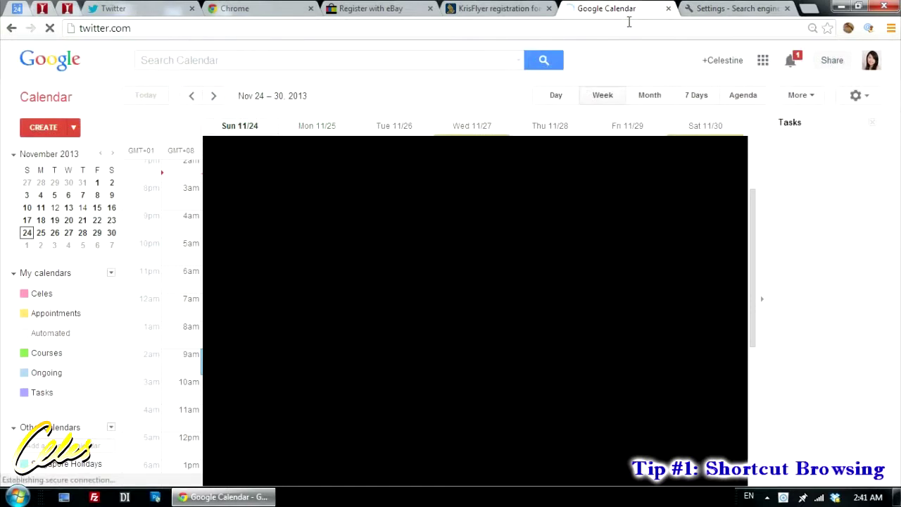
Load the YouTube channel in the current tab using the keyword y
{"action": "key", "text": "ctrl+l"}
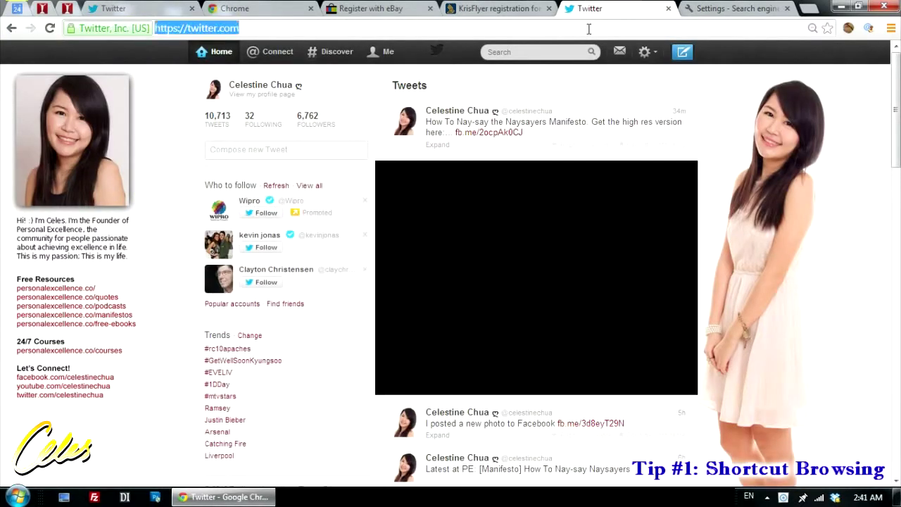
{"action": "type", "text": "y"}
{"action": "key", "text": "Return"}
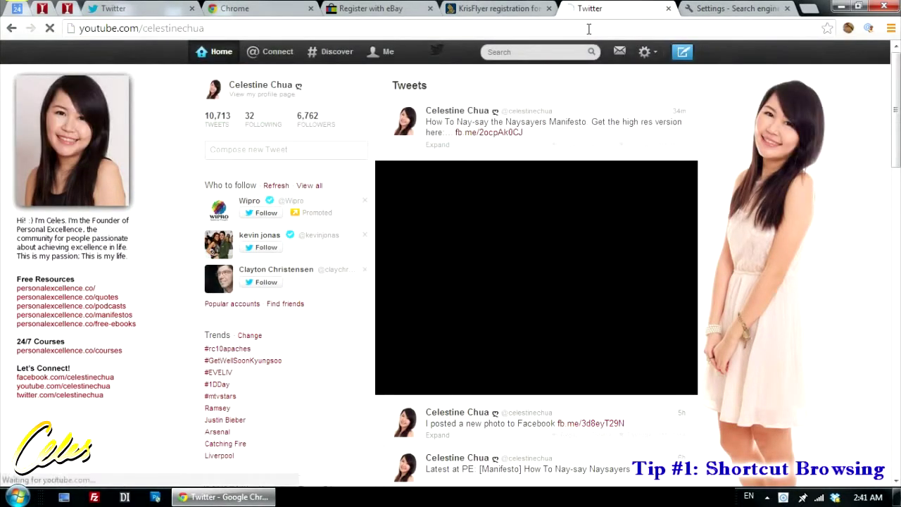
Load PayPal in the current tab using the keyword pp
{"action": "key", "text": "ctrl+l"}
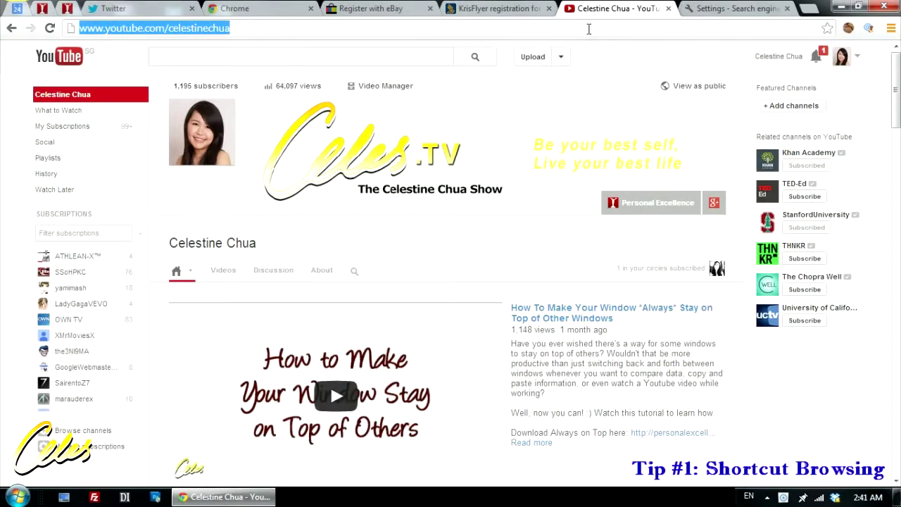
{"action": "type", "text": "pp"}
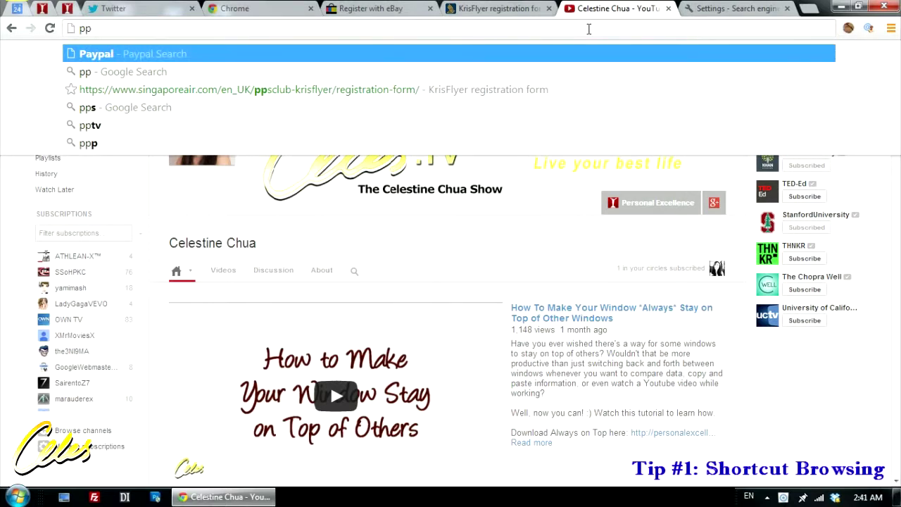
{"action": "key", "text": "Return"}
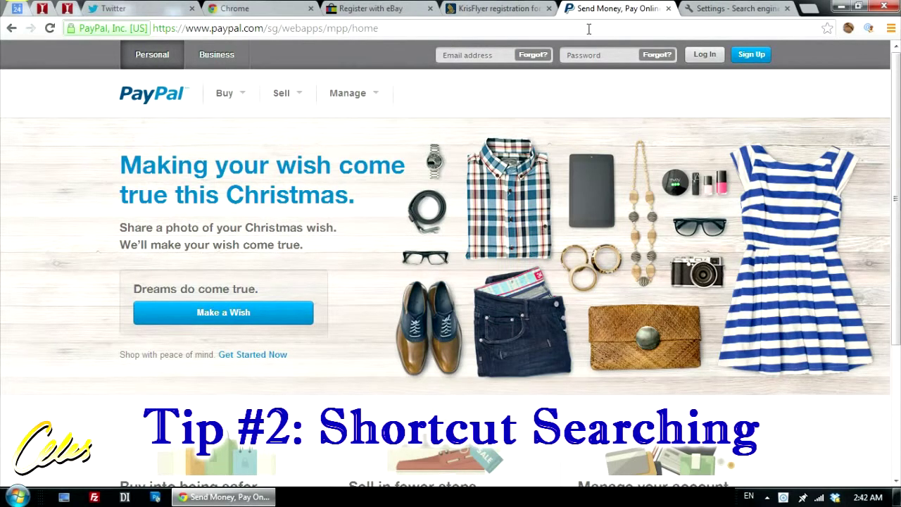
Replace the PayPal page with the YouTube channel by entering the channel's youtube.com address
{"action": "left_click", "coordinate": [588, 28]}
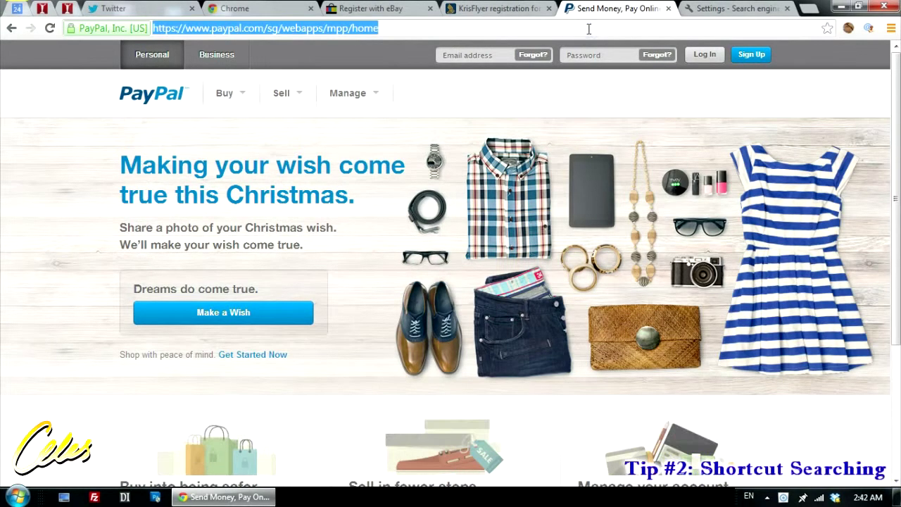
{"action": "type", "text": "youtube.com/celestinechua"}
{"action": "key", "text": "Return"}
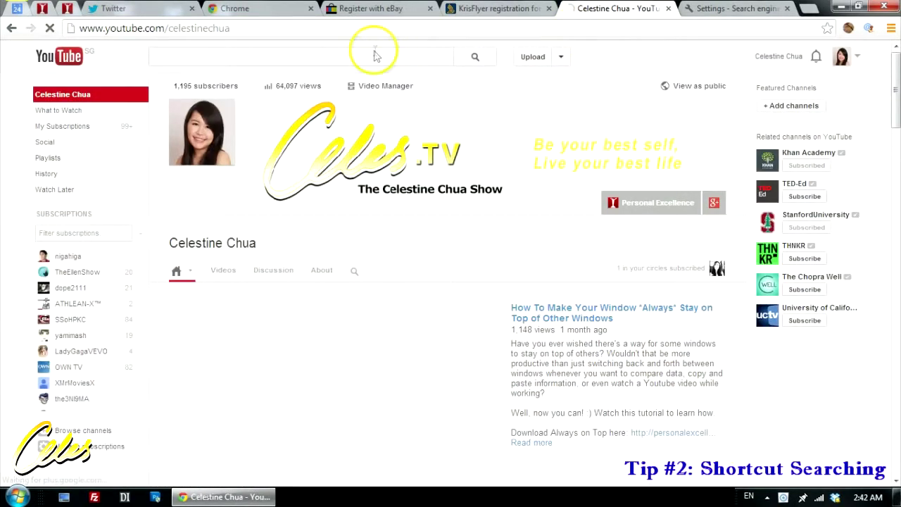
Search YouTube for resident evil 6 and copy the address of the results page
{"action": "left_click", "coordinate": [343, 55]}
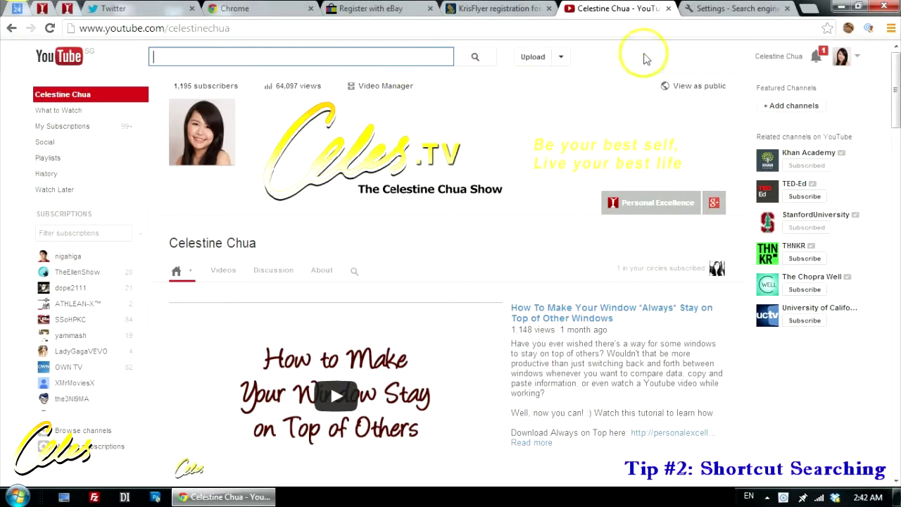
{"action": "type", "text": "resident evil 6"}
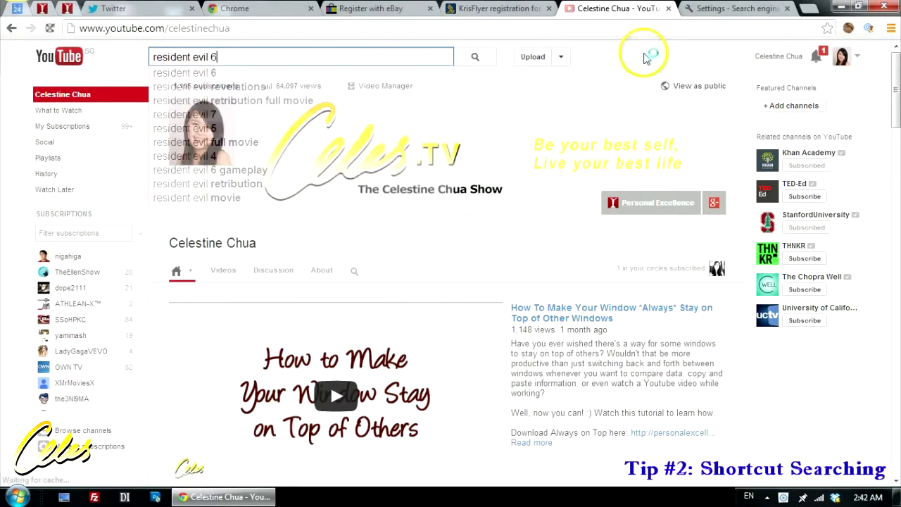
{"action": "key", "text": "Return"}
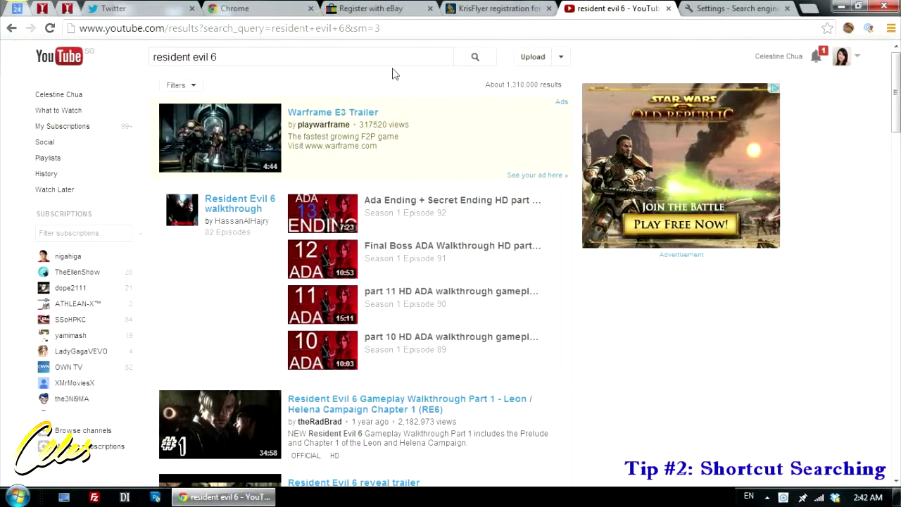
{"action": "left_click", "coordinate": [157, 29]}
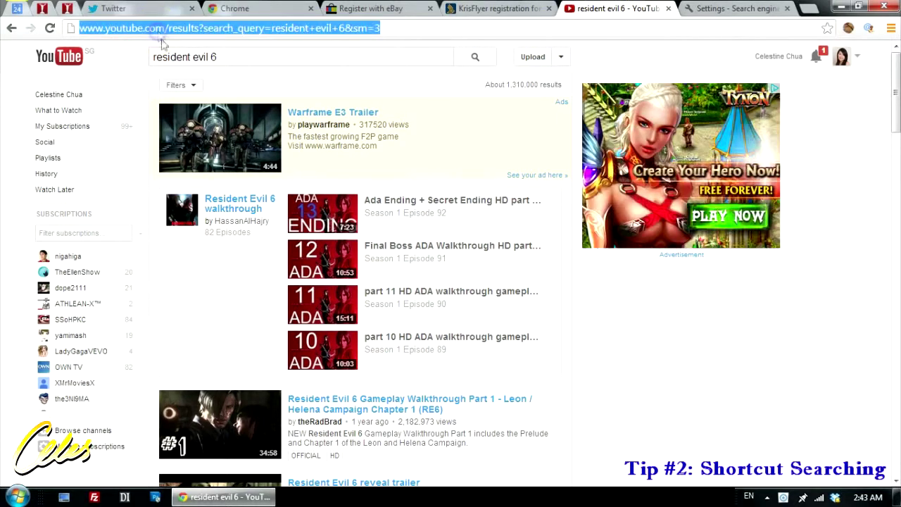
{"action": "right_click", "coordinate": [316, 36]}
{"action": "left_click", "coordinate": [358, 75]}
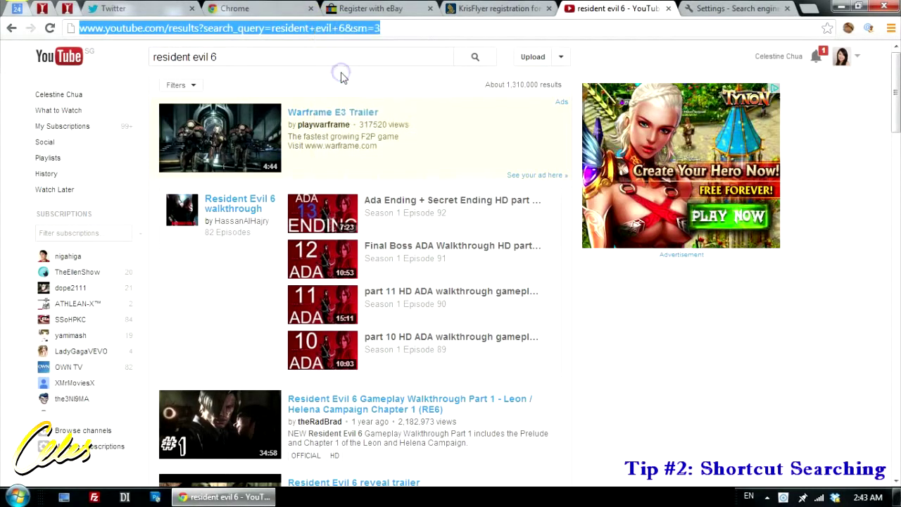
Open the search engine editor and start a new entry named Youtube search with the keyword yt
{"action": "left_click", "coordinate": [392, 43]}
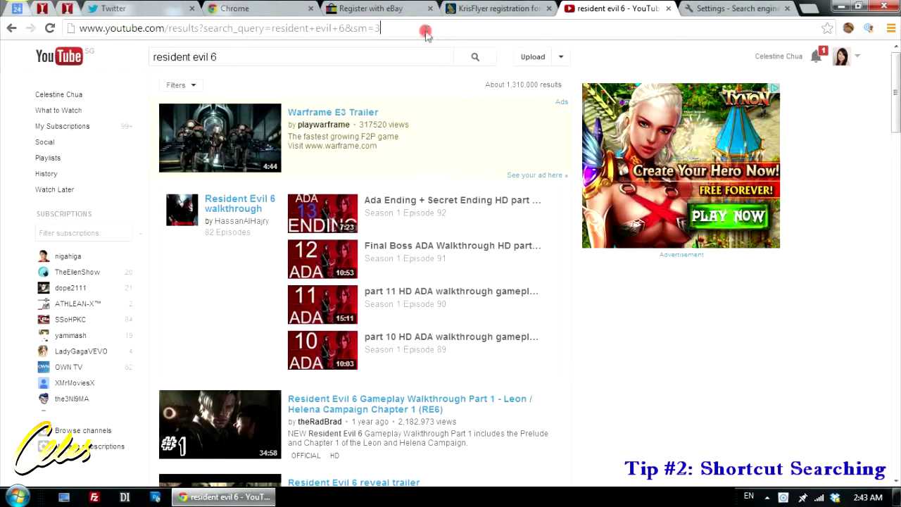
{"action": "right_click", "coordinate": [426, 32]}
{"action": "left_click", "coordinate": [460, 169]}
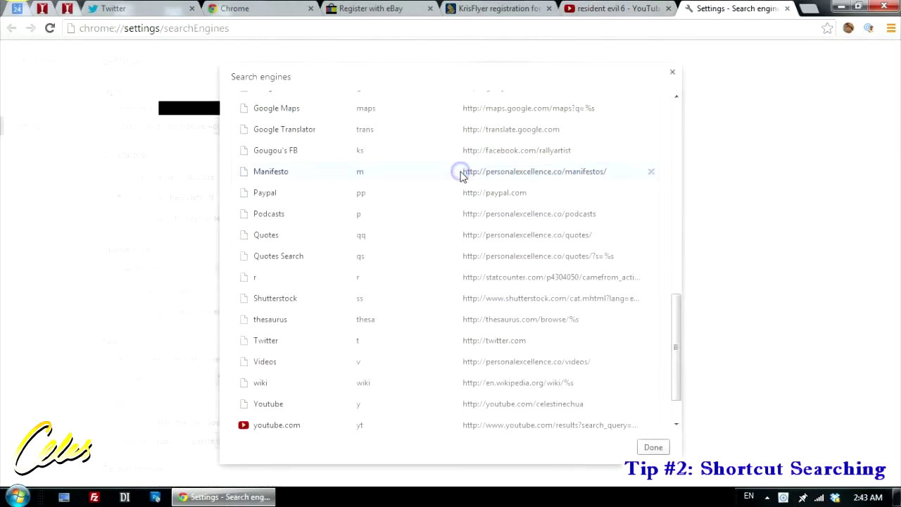
{"action": "left_click_drag", "start_coordinate": [674, 331], "coordinate": [664, 368]}
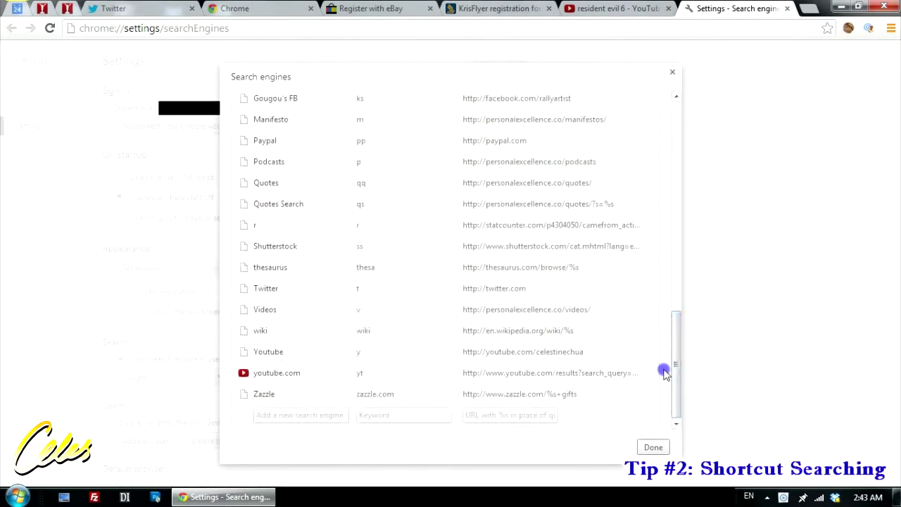
{"action": "left_click", "coordinate": [286, 422]}
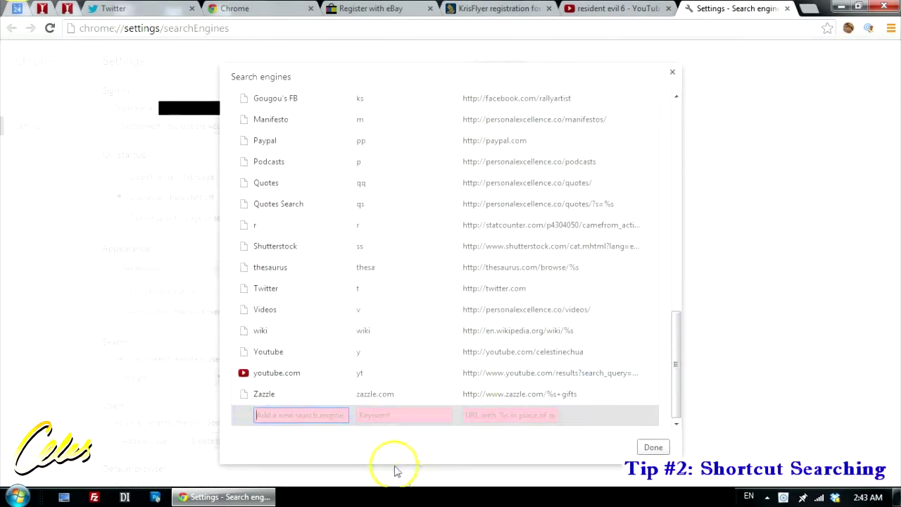
{"action": "type", "text": "Youtube search"}
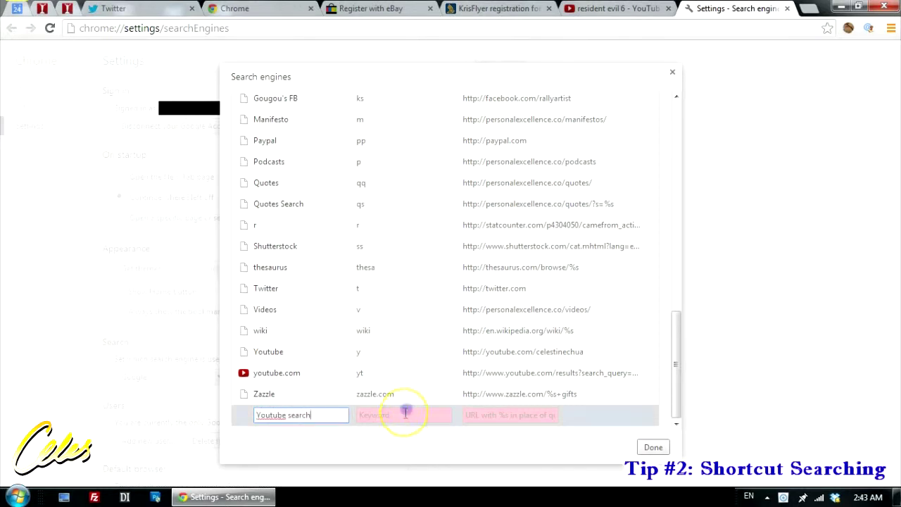
{"action": "left_click", "coordinate": [401, 415]}
{"action": "type", "text": "yt"}
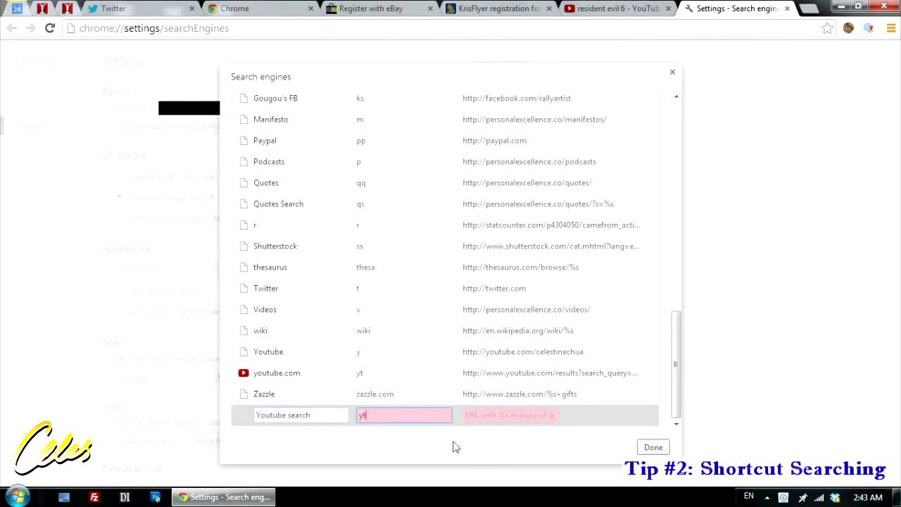
Paste the copied YouTube results address as the new entry's URL, replace resident+evil+6 with %s, and close the search engines dialog
{"action": "left_click", "coordinate": [493, 415]}
{"action": "key", "text": "ctrl+v"}
{"action": "triple_click", "coordinate": [539, 416]}
{"action": "left_click_drag", "start_coordinate": [590, 412], "coordinate": [537, 416]}
{"action": "left_click", "coordinate": [536, 415]}
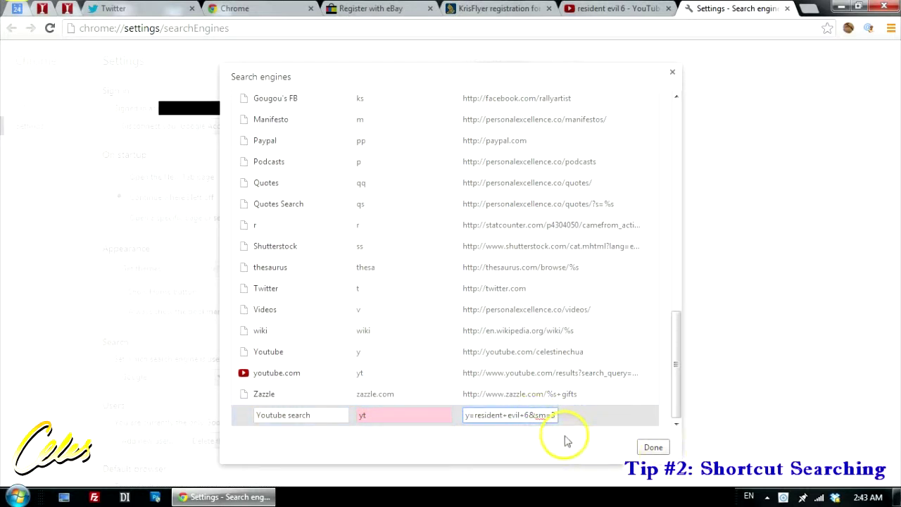
{"action": "left_click", "coordinate": [529, 415]}
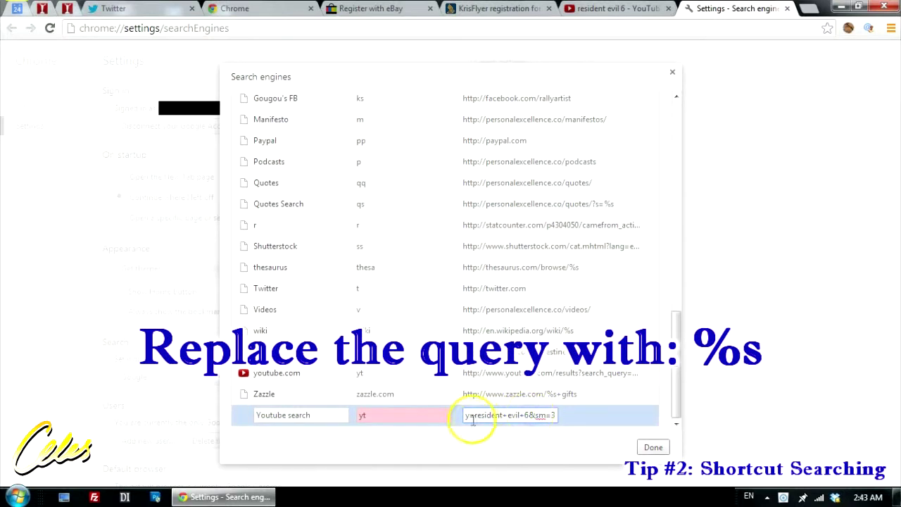
{"action": "left_click_drag", "start_coordinate": [475, 415], "coordinate": [529, 416]}
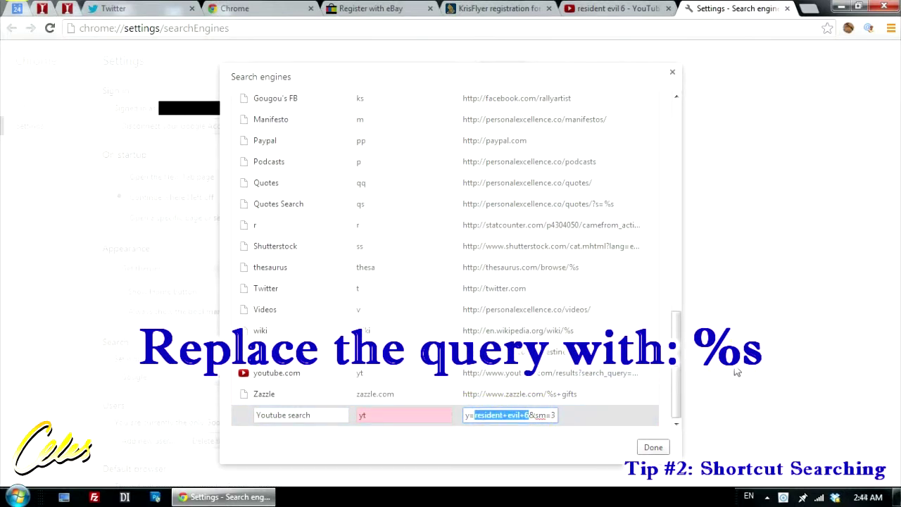
{"action": "key", "text": "BackSpace"}
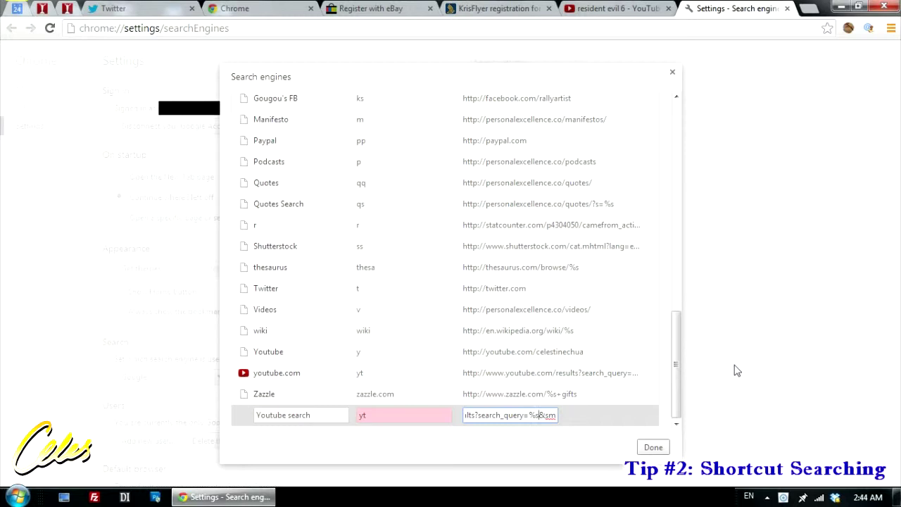
{"action": "left_click", "coordinate": [653, 448]}
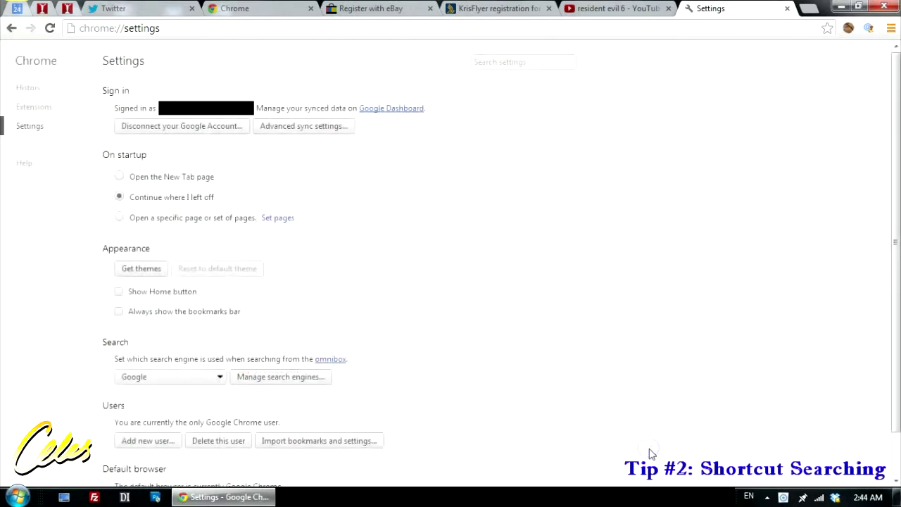
Search YouTube for resident evil 6 directly from the address bar using the keyword yt
{"action": "left_click", "coordinate": [493, 30]}
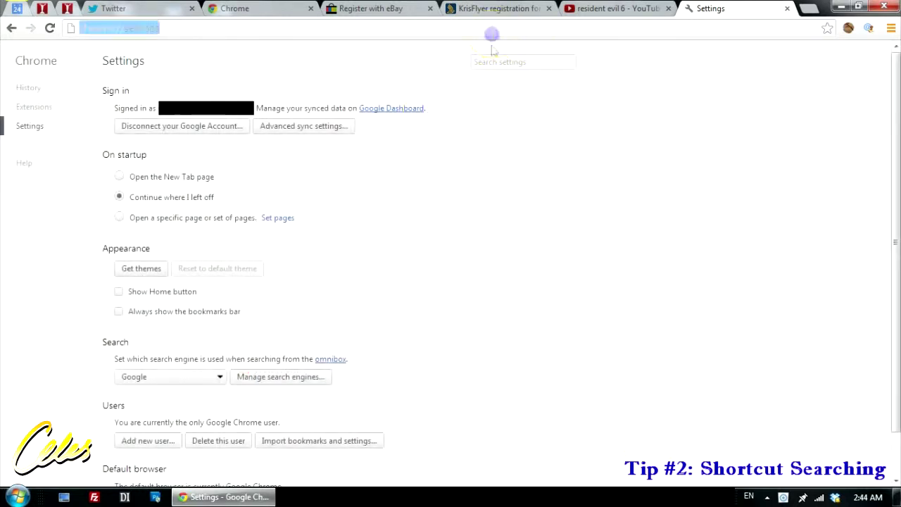
{"action": "type", "text": "yt"}
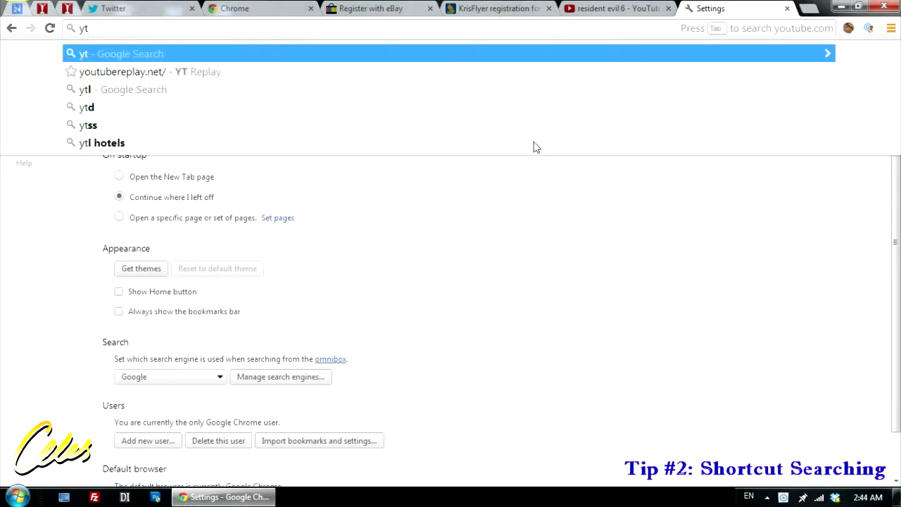
{"action": "key", "text": "Tab"}
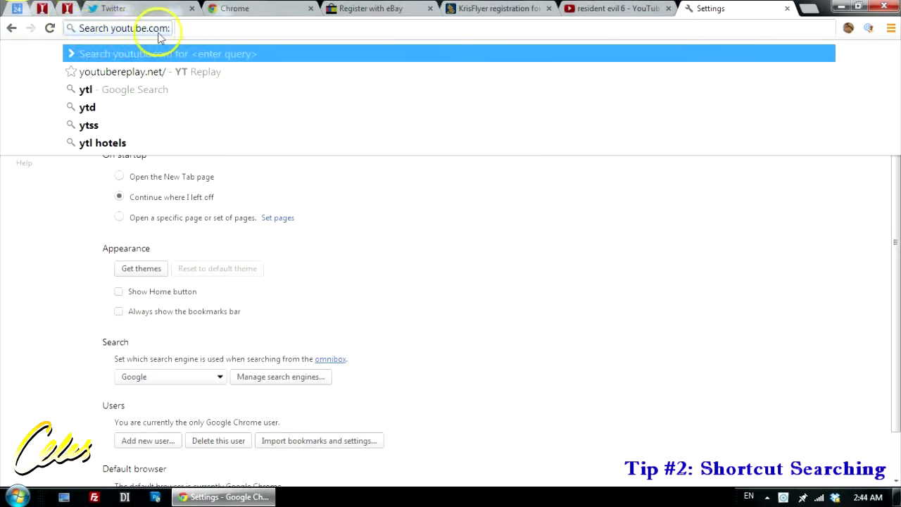
{"action": "type", "text": "r"}
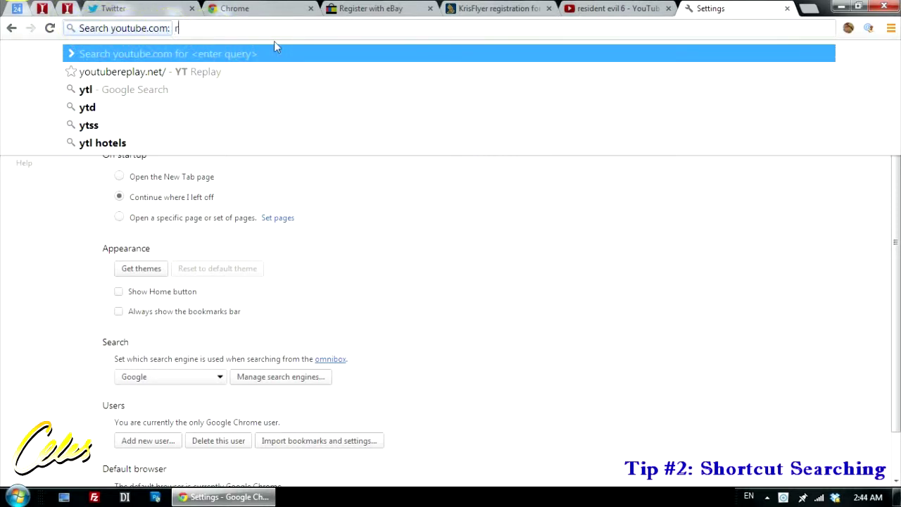
{"action": "type", "text": "esident evil 6"}
{"action": "key", "text": "Return"}
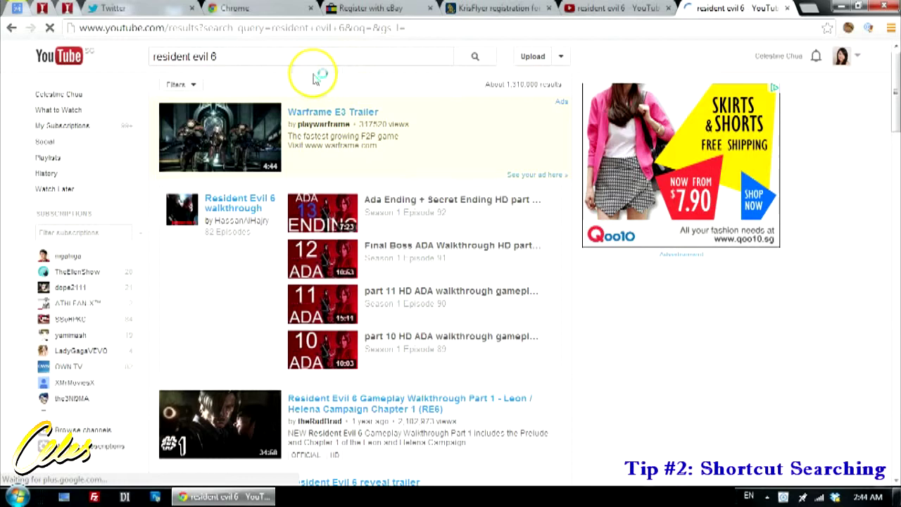
Search YouTube for flowers from the address bar using the keyword yt
{"action": "left_click", "coordinate": [426, 33]}
{"action": "type", "text": "yt"}
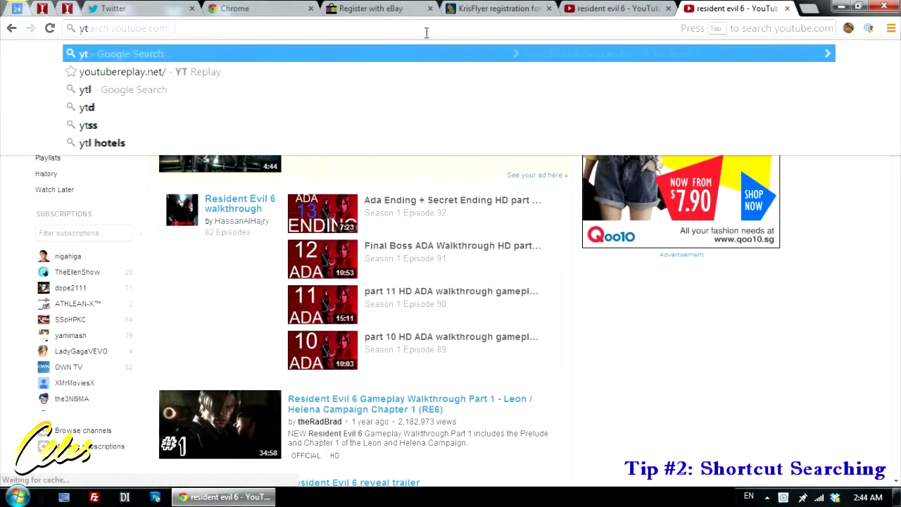
{"action": "key", "text": "Tab"}
{"action": "type", "text": "flowers"}
{"action": "key", "text": "Return"}
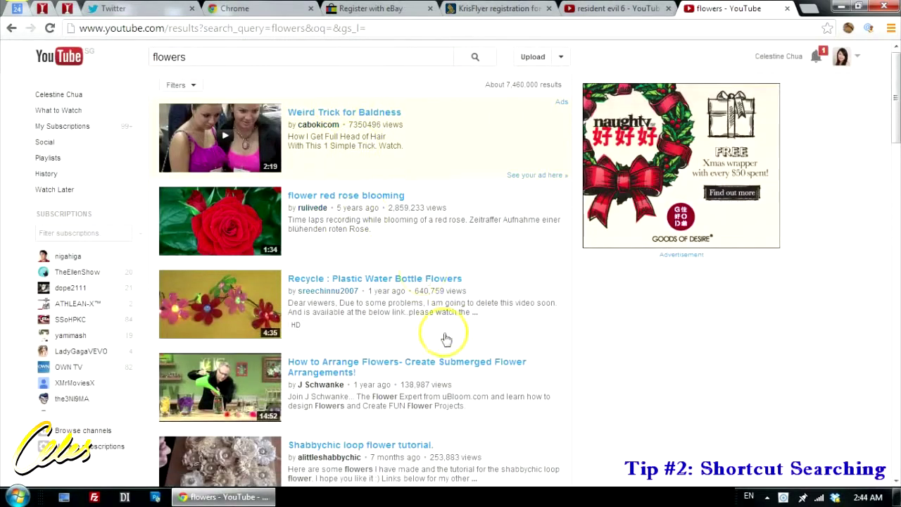
Search YouTube for sunrise from the address bar using the keyword yt and skim the results
{"action": "left_click", "coordinate": [364, 31]}
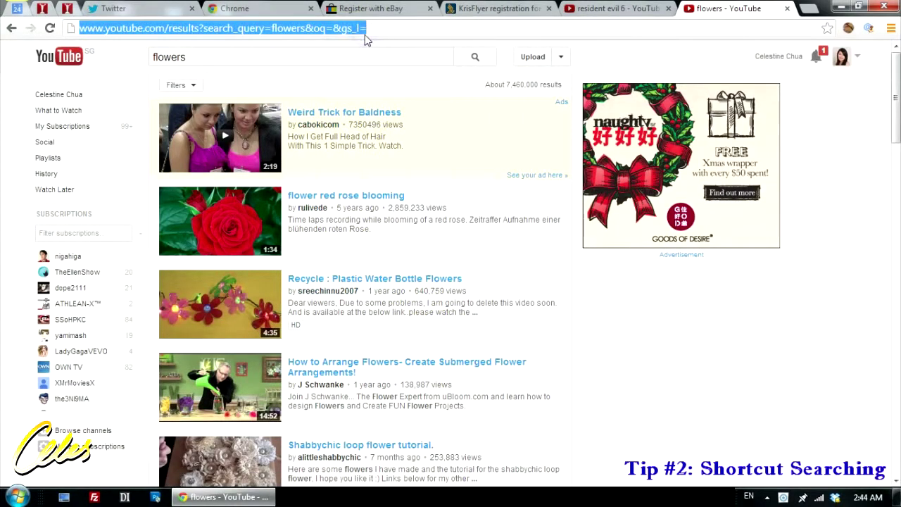
{"action": "type", "text": "yt"}
{"action": "key", "text": "Tab"}
{"action": "type", "text": "sunrise"}
{"action": "key", "text": "Return"}
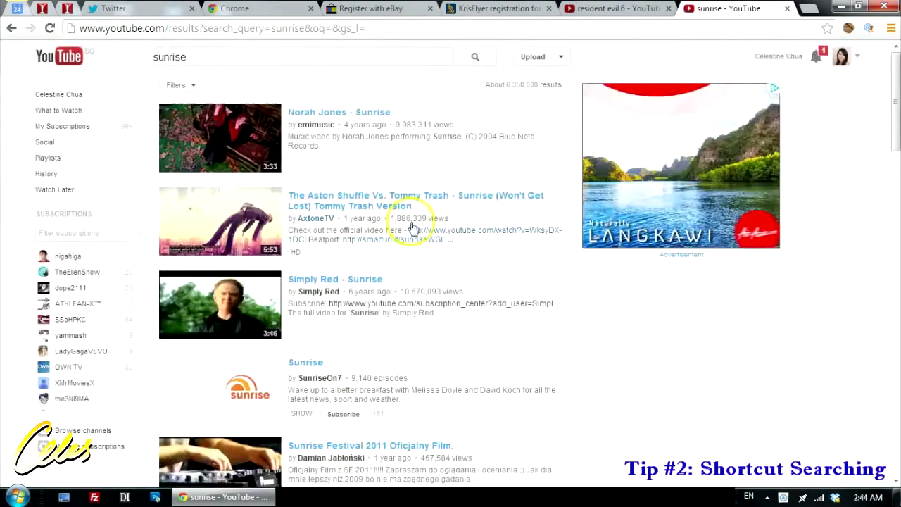
{"action": "scroll", "coordinate": [451, 162], "scroll_direction": "down", "scroll_amount": 4}
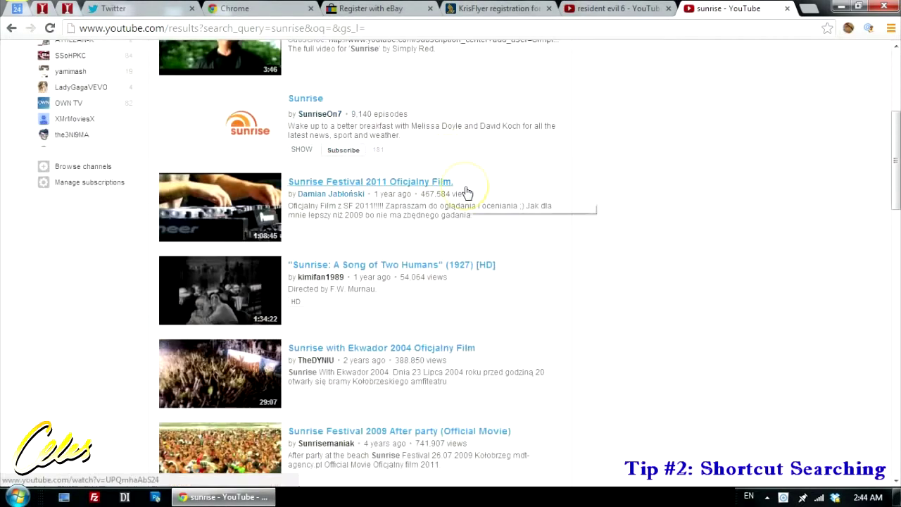
{"action": "scroll", "coordinate": [464, 190], "scroll_direction": "up", "scroll_amount": 4}
{"action": "scroll", "coordinate": [465, 191], "scroll_direction": "down", "scroll_amount": 2}
{"action": "scroll", "coordinate": [465, 190], "scroll_direction": "up", "scroll_amount": 2}
{"action": "left_click", "coordinate": [402, 161]}
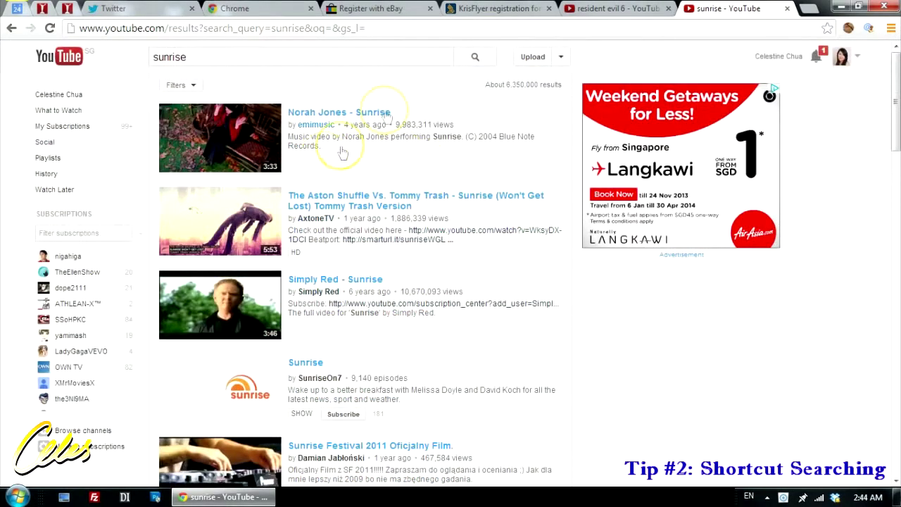
Load flickr.com in the current tab and search the site for heart shape
{"action": "left_click", "coordinate": [431, 30]}
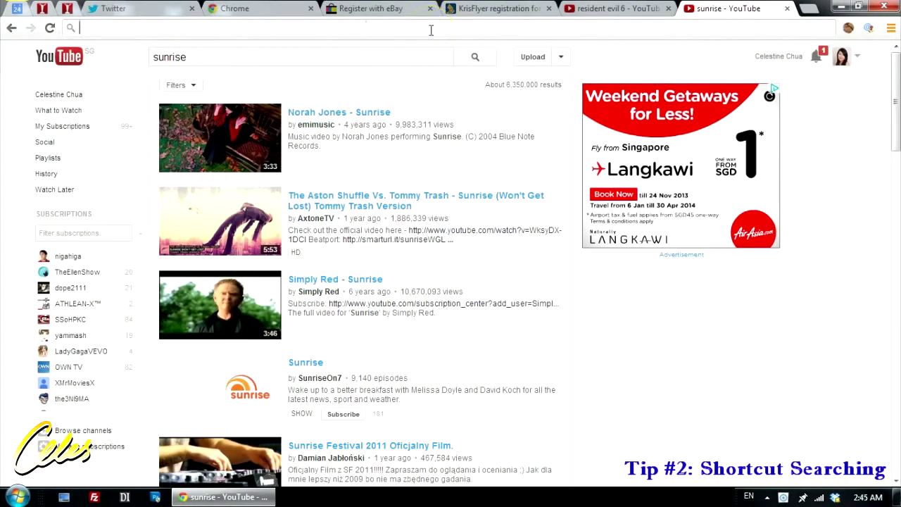
{"action": "type", "text": "flickr.com"}
{"action": "key", "text": "Return"}
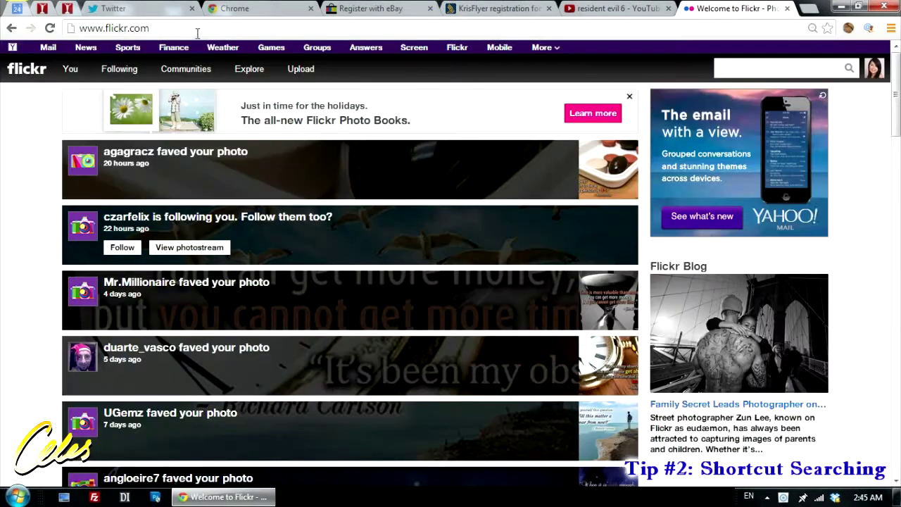
{"action": "left_click", "coordinate": [741, 69]}
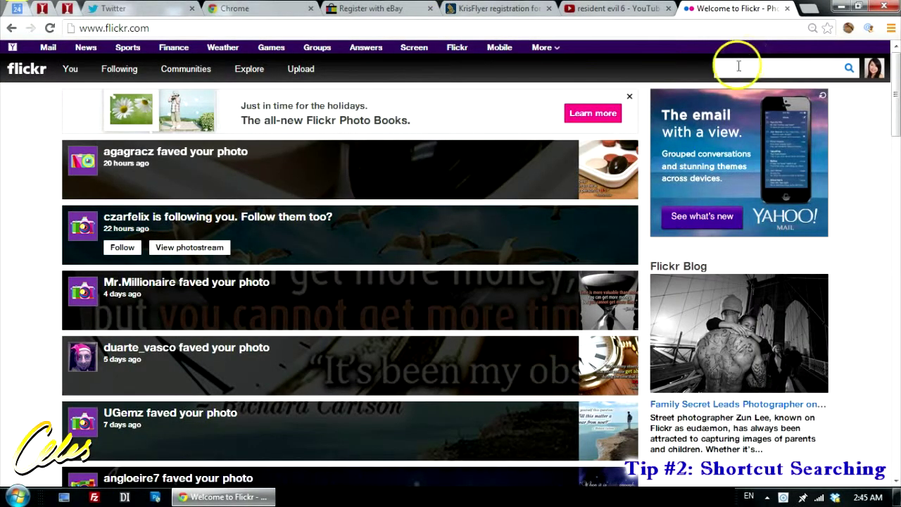
{"action": "type", "text": "heart shap"}
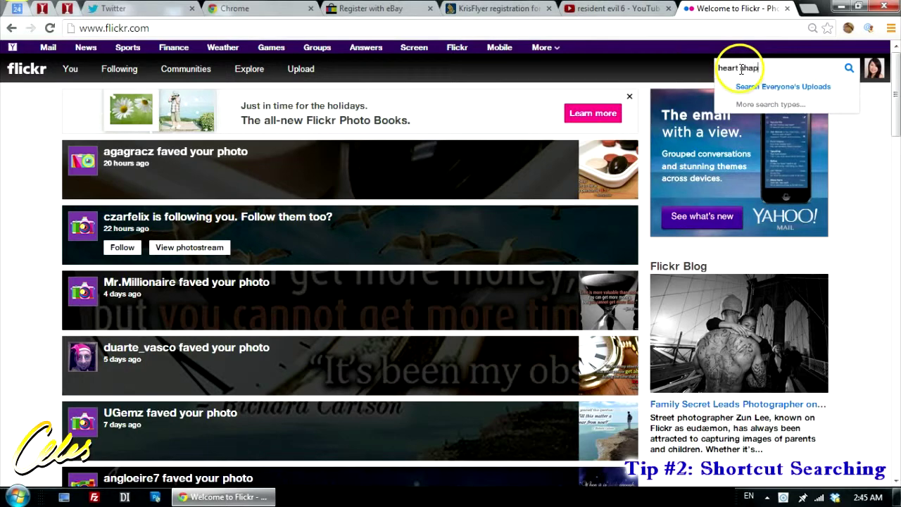
{"action": "type", "text": "e"}
{"action": "key", "text": "Return"}
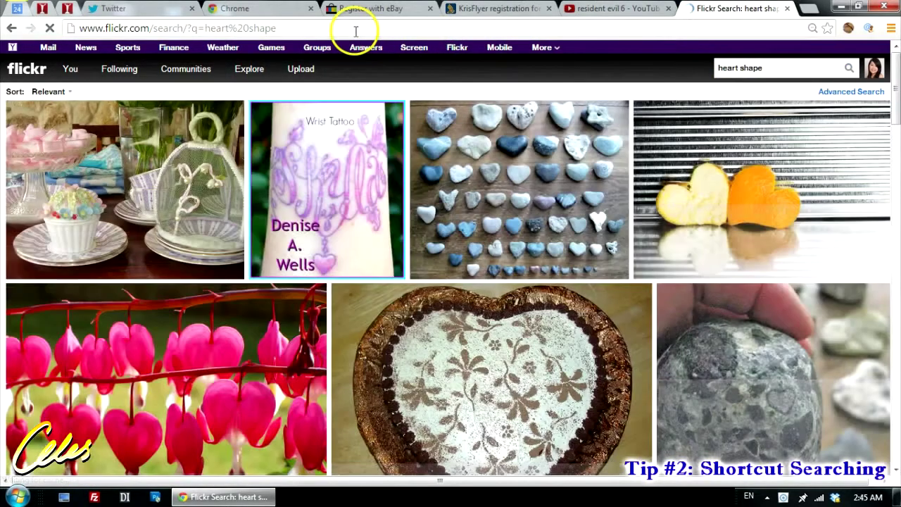
Copy the address of the Flickr results page for heart shape
{"action": "left_click", "coordinate": [355, 28]}
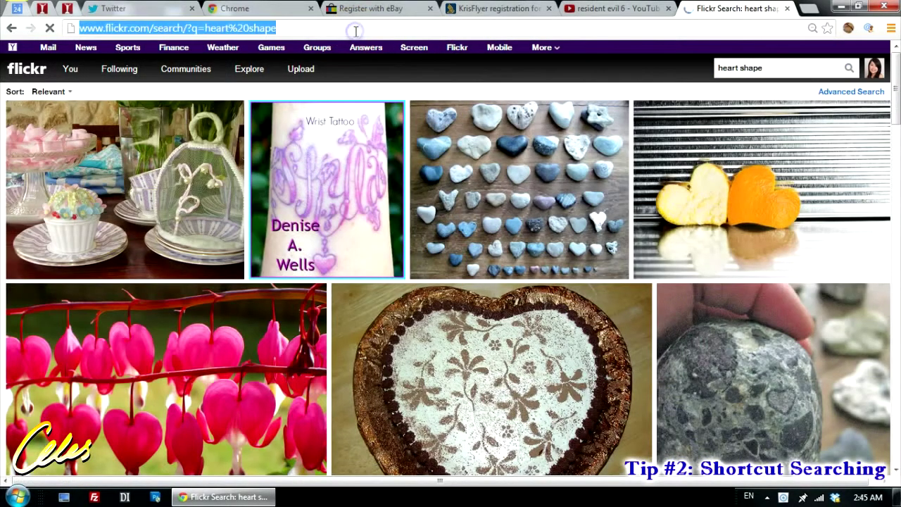
{"action": "right_click", "coordinate": [258, 35]}
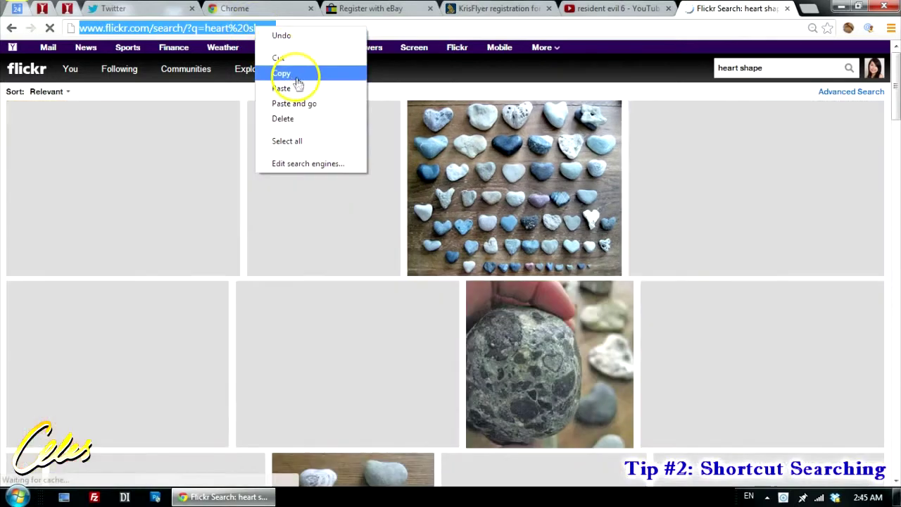
{"action": "left_click", "coordinate": [297, 72]}
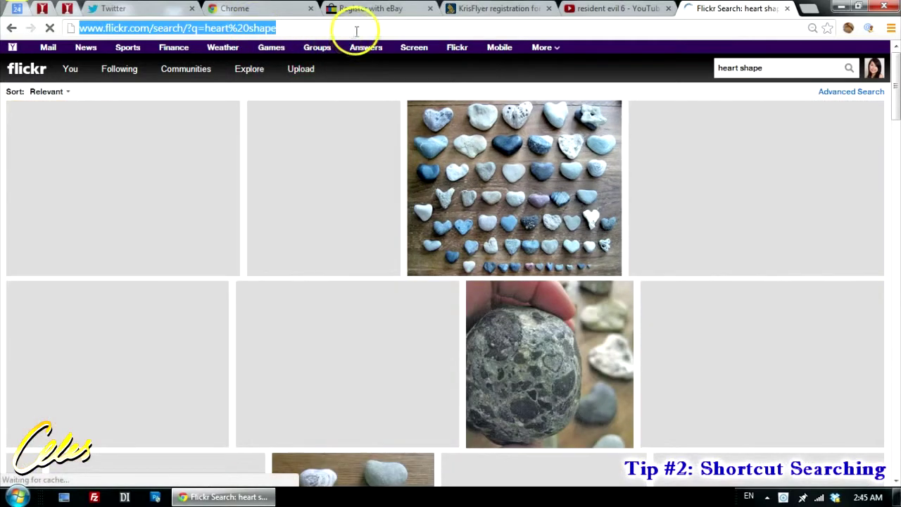
Open Chrome's search engine list and start a new entry named Flickr with the keyword flickr
{"action": "right_click", "coordinate": [356, 31]}
{"action": "left_click", "coordinate": [394, 169]}
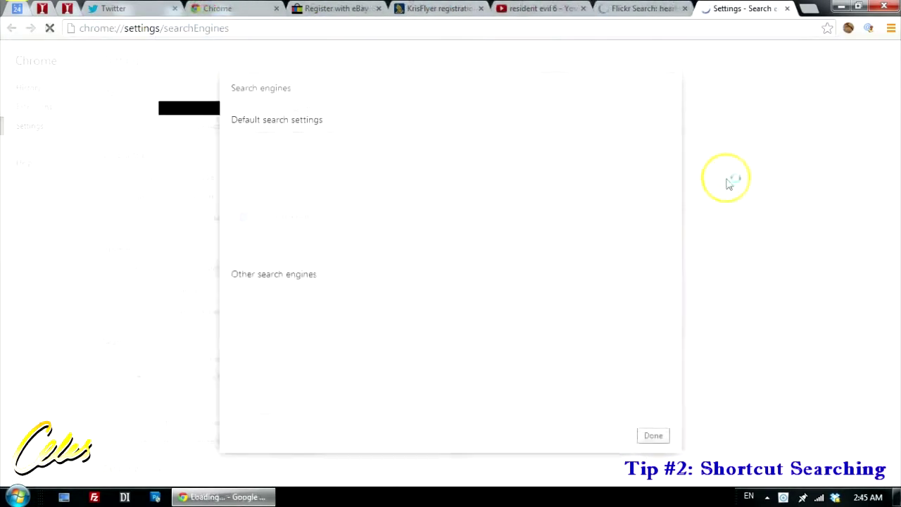
{"action": "left_click_drag", "start_coordinate": [676, 169], "coordinate": [667, 400]}
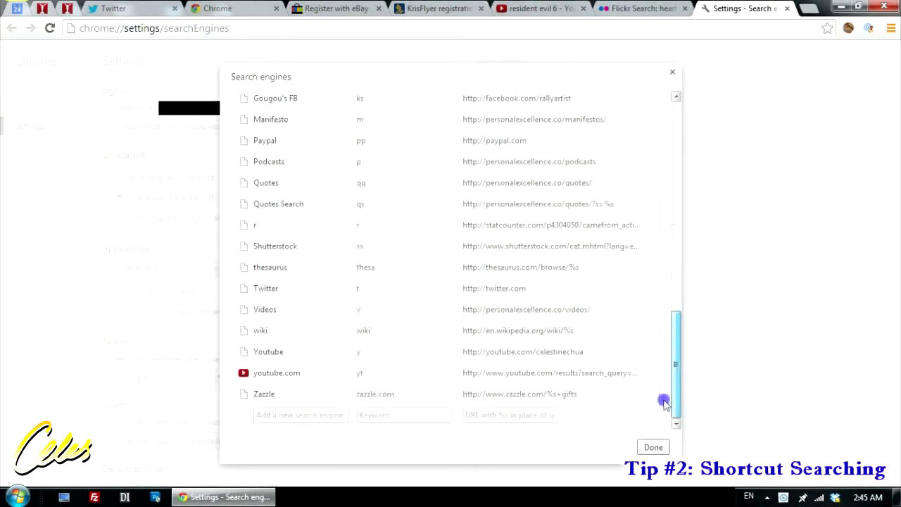
{"action": "left_click", "coordinate": [284, 417]}
{"action": "type", "text": "Flickr"}
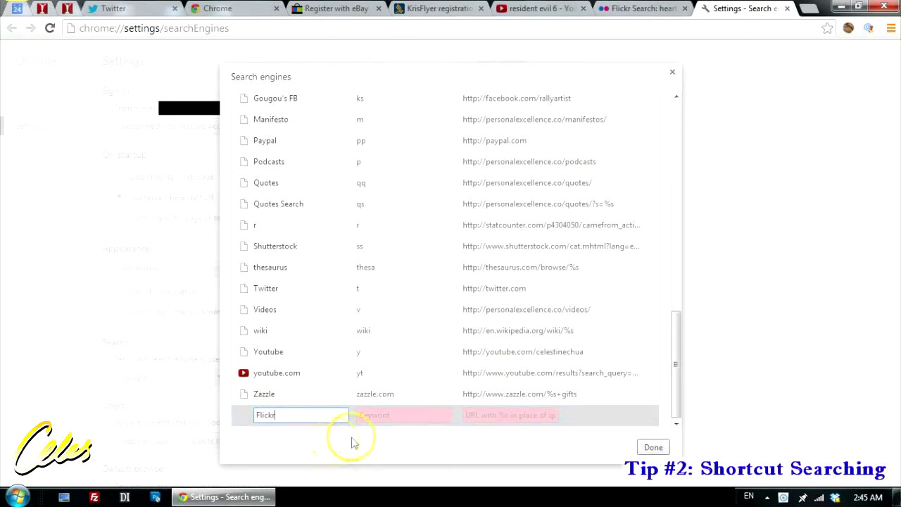
{"action": "left_click", "coordinate": [374, 415]}
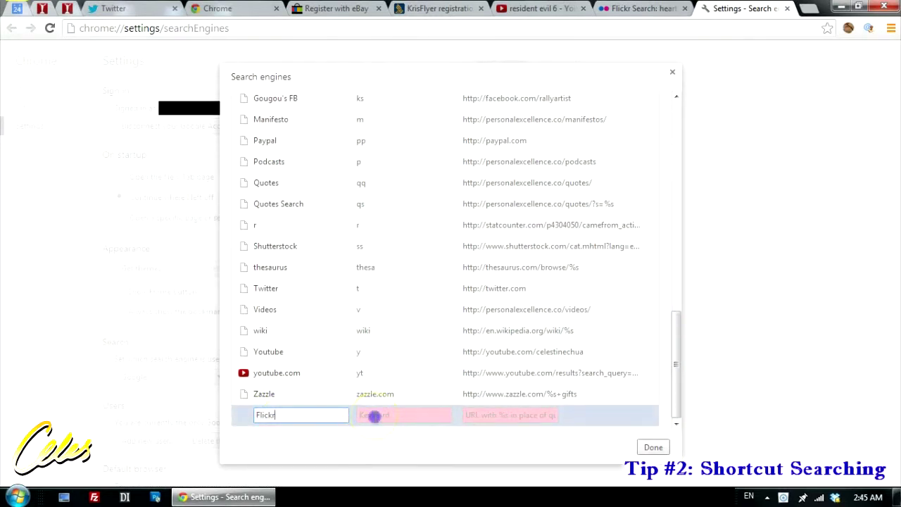
{"action": "left_click", "coordinate": [479, 414]}
{"action": "key", "text": "ctrl+v"}
{"action": "left_click", "coordinate": [508, 415]}
{"action": "left_click_drag", "start_coordinate": [504, 416], "coordinate": [670, 408]}
{"action": "key", "text": "BackSpace"}
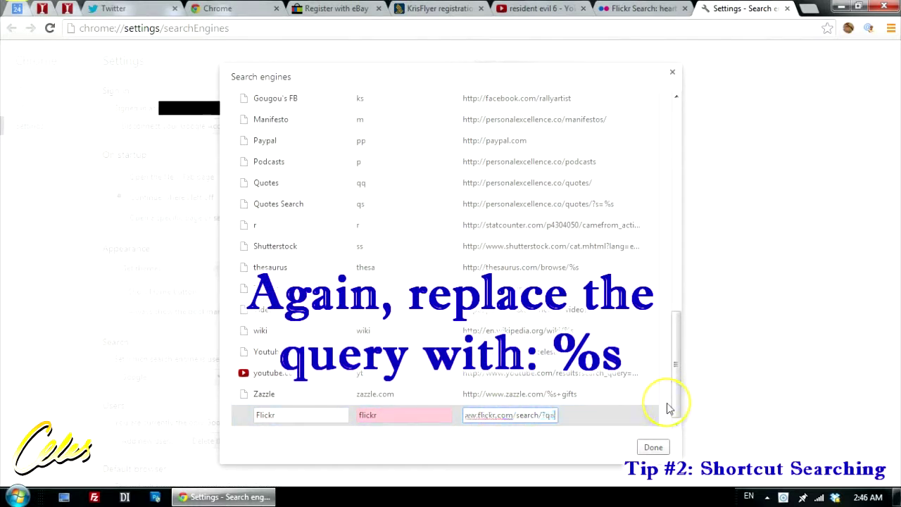
{"action": "type", "text": "%"}
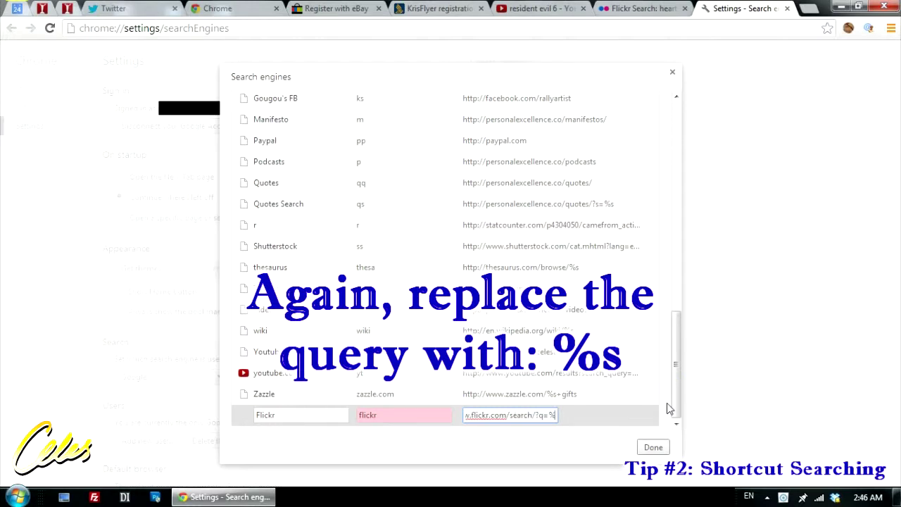
{"action": "type", "text": "s"}
{"action": "left_click", "coordinate": [654, 447]}
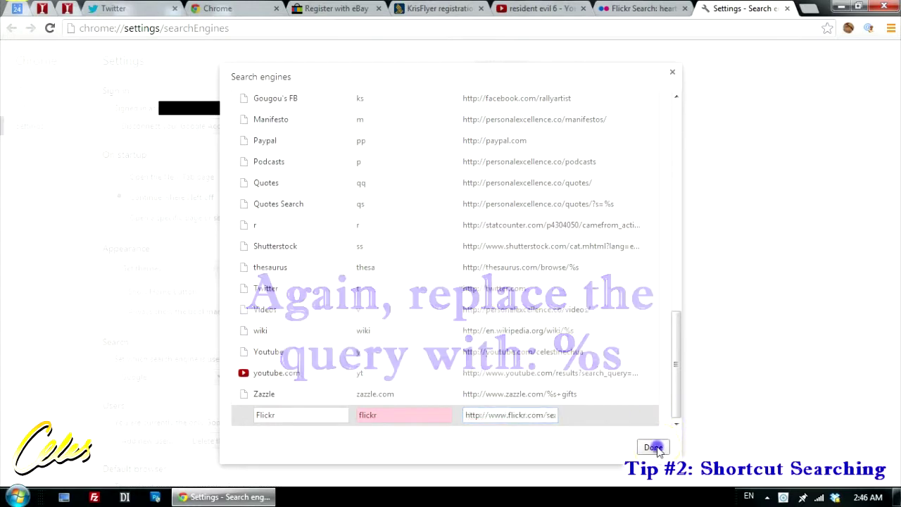
Search Flickr for heart shape from the address bar using the keyword flickr:
{"action": "left_click", "coordinate": [497, 31]}
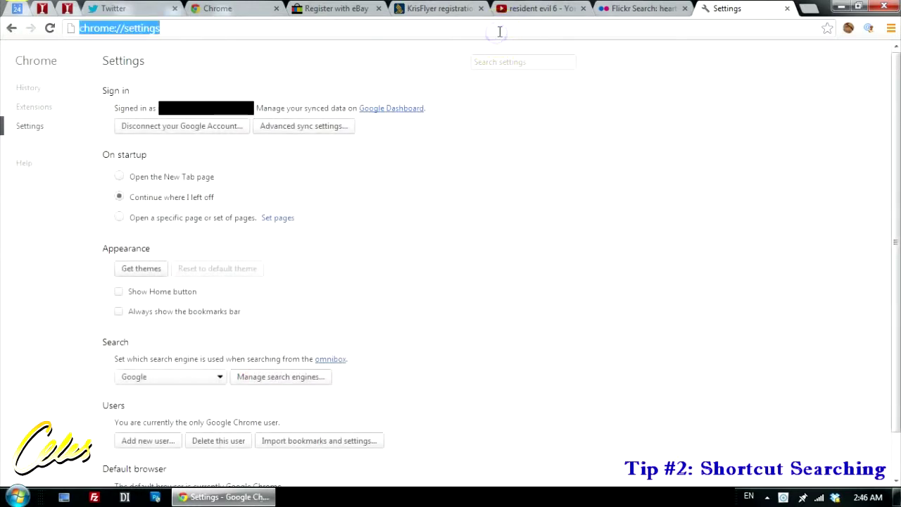
{"action": "type", "text": "flickr:"}
{"action": "key", "text": "Tab"}
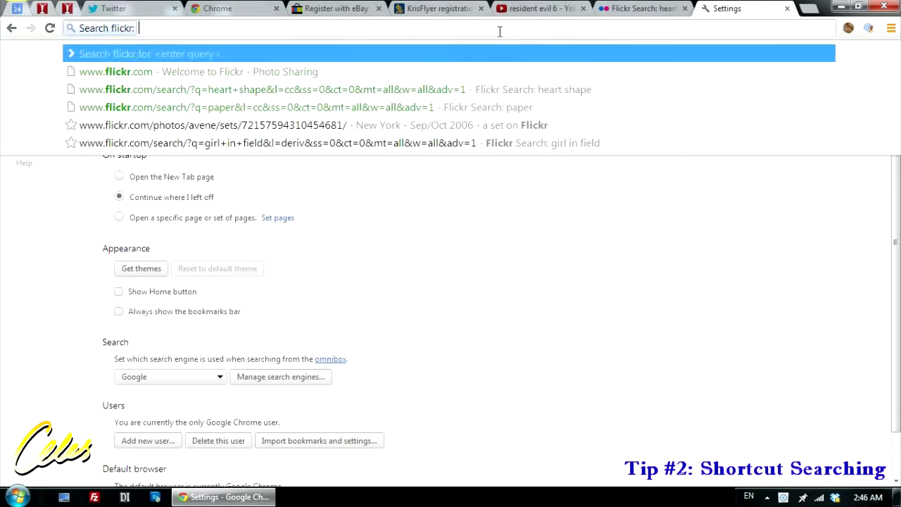
{"action": "type", "text": "heart shape"}
{"action": "key", "text": "Return"}
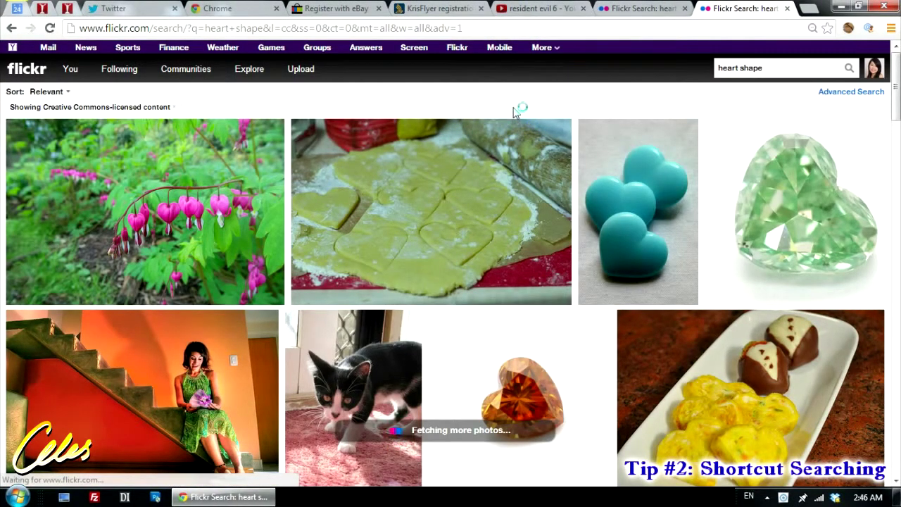
{"action": "left_click", "coordinate": [573, 33]}
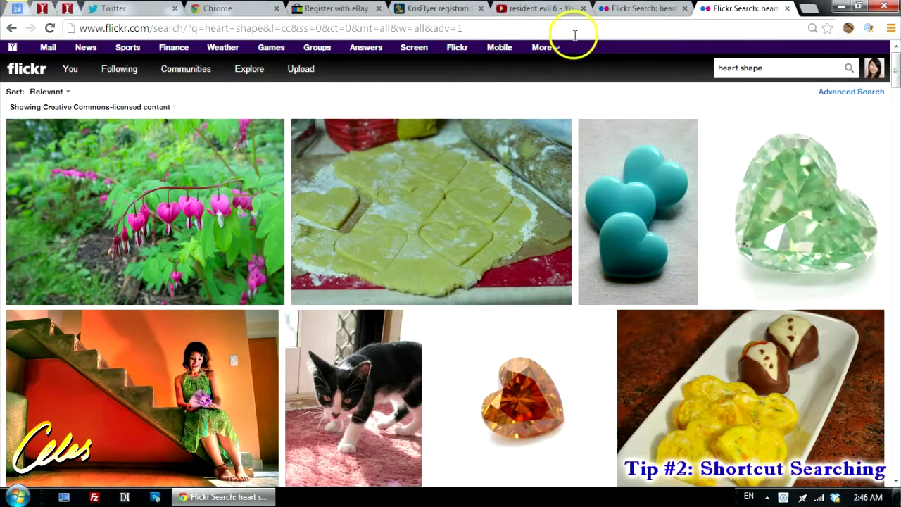
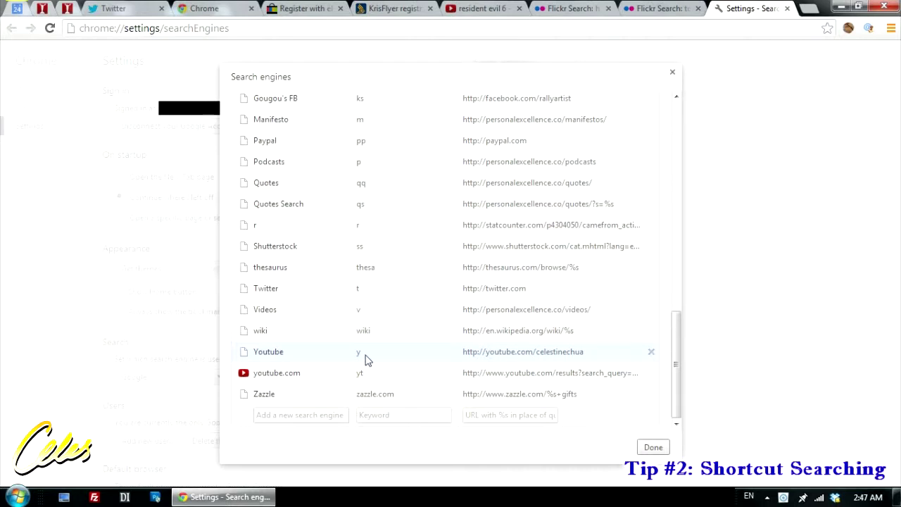
Return to the Flickr toys results tab and look up obsess on dictionary.com through its address bar search keyword
{"action": "left_click", "coordinate": [655, 8]}
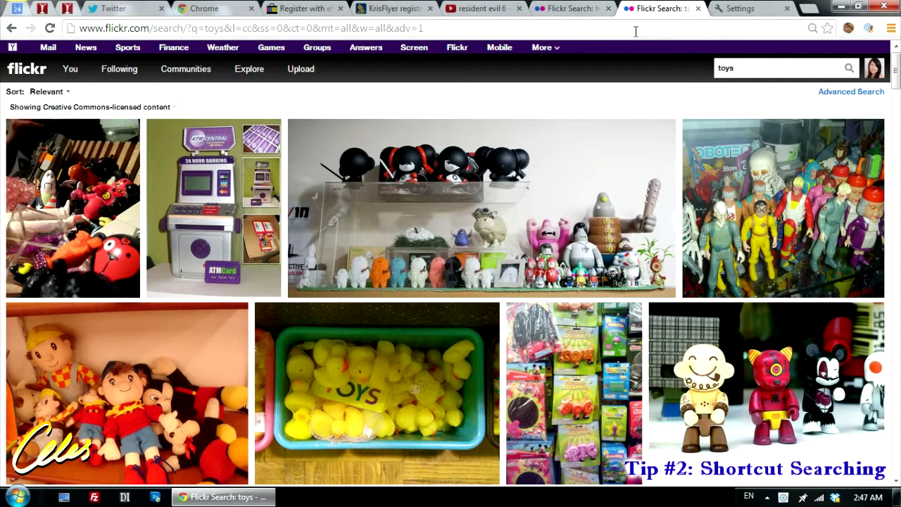
{"action": "left_click", "coordinate": [636, 31]}
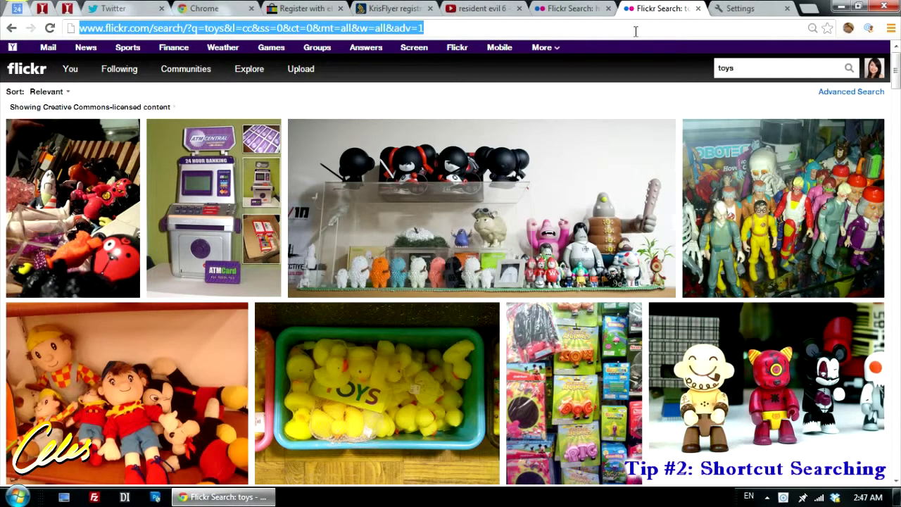
{"action": "type", "text": "dictionary.com"}
{"action": "key", "text": "Tab"}
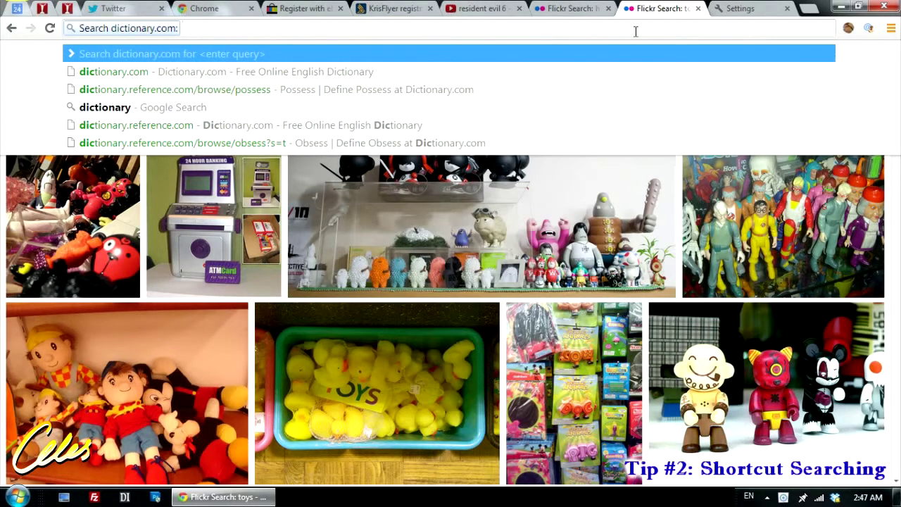
{"action": "type", "text": "obsess"}
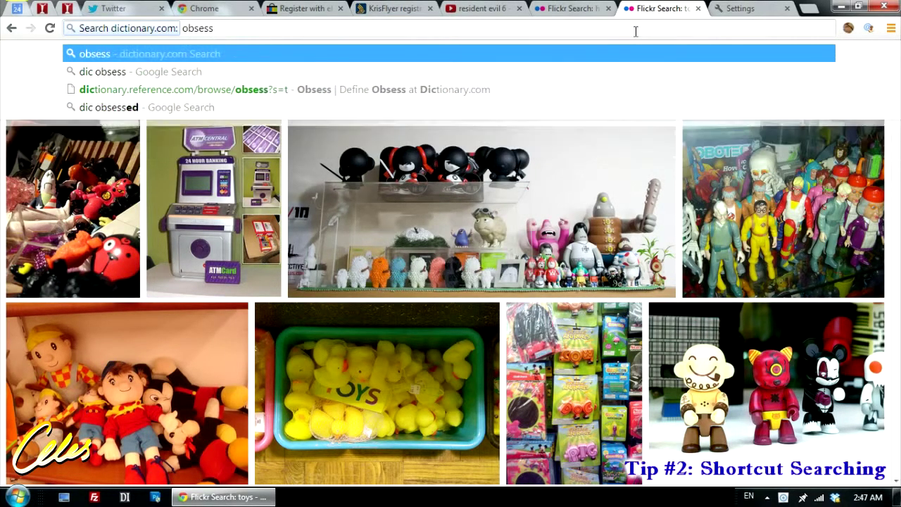
{"action": "key", "text": "Return"}
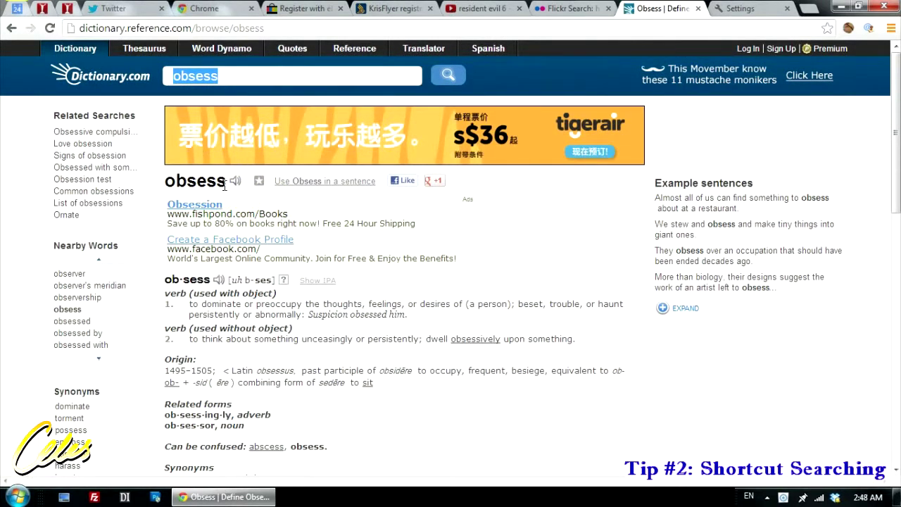
Open the Wikipedia article on Barack Obama from the address bar using the keyword wiki
{"action": "key", "text": "ctrl+l"}
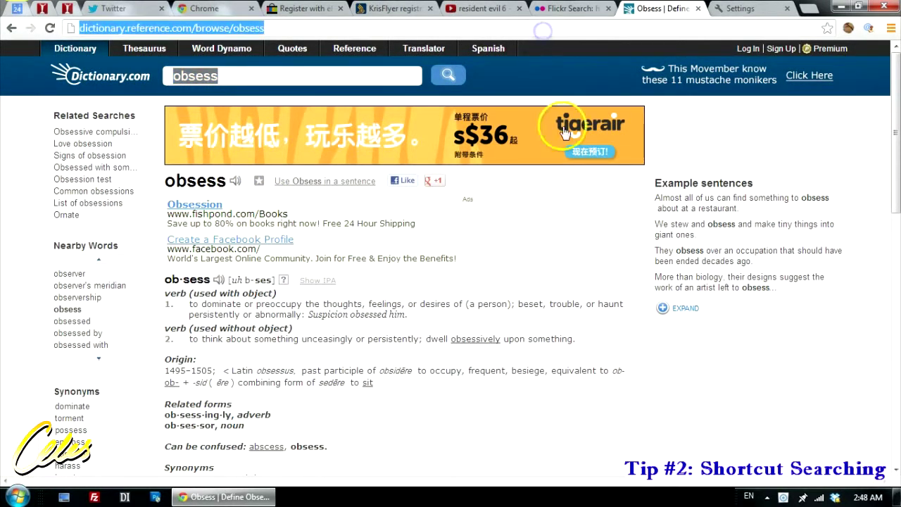
{"action": "type", "text": "wiki"}
{"action": "key", "text": "Tab"}
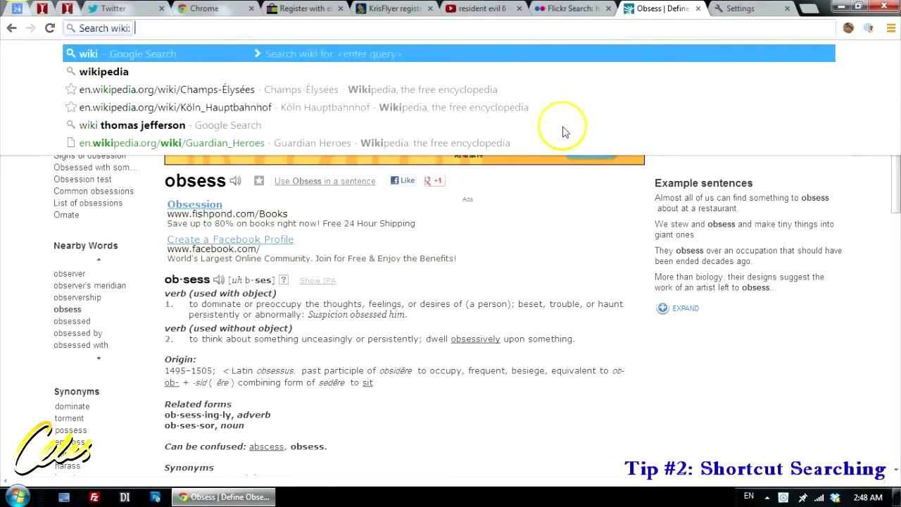
{"action": "type", "text": "barack obama"}
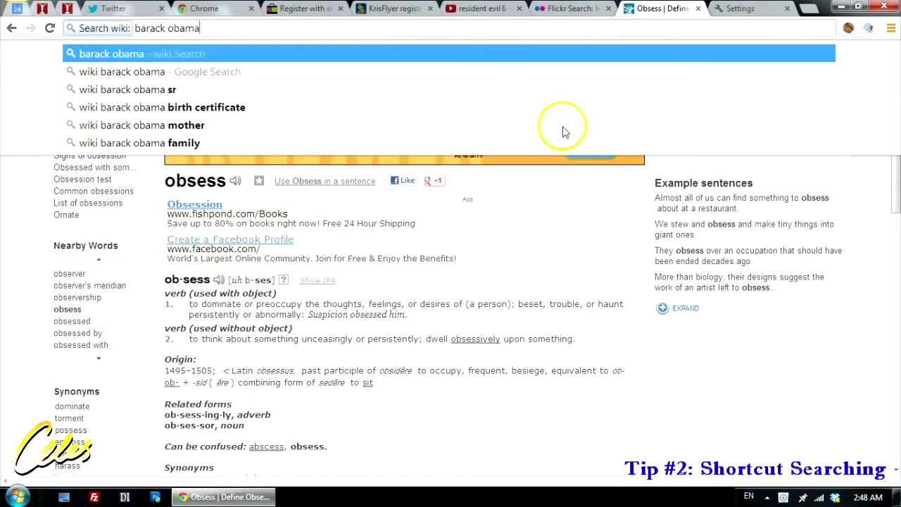
{"action": "key", "text": "Return"}
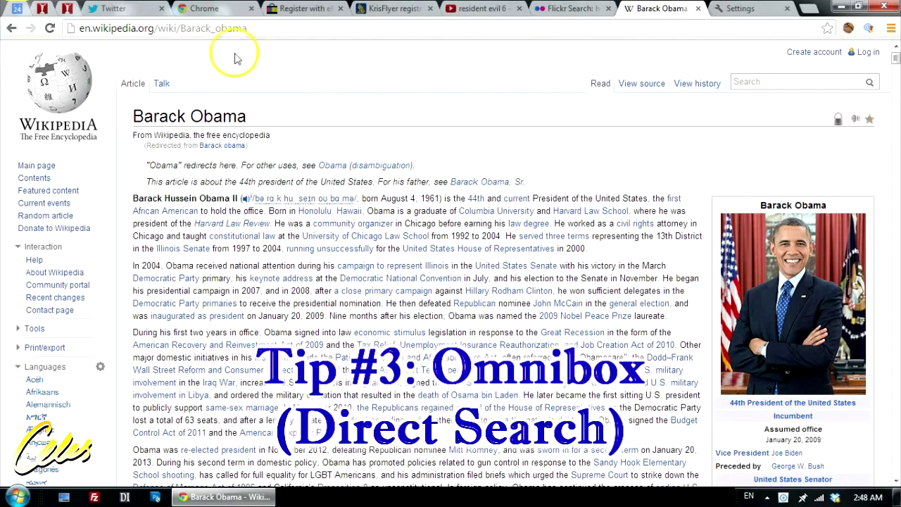
Load google.com and search from its home page for how to deal with critical people
{"action": "left_click", "coordinate": [278, 32]}
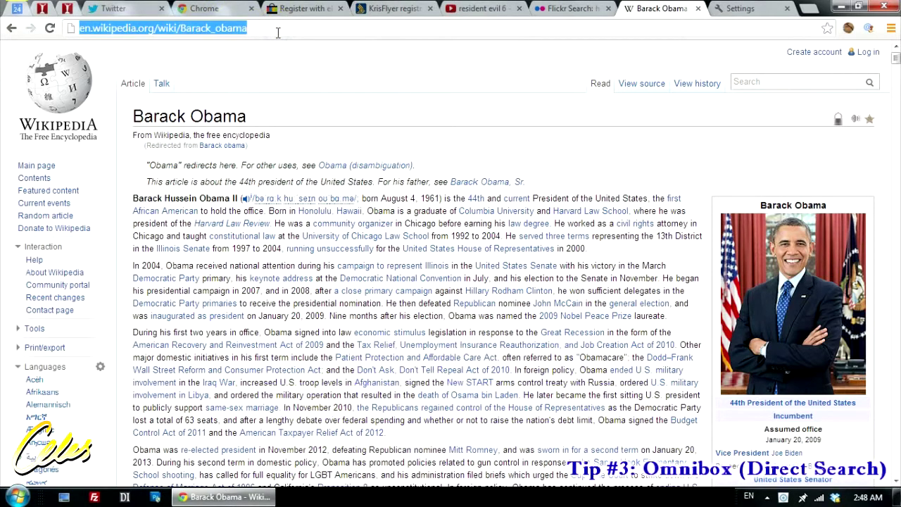
{"action": "type", "text": "google.com"}
{"action": "key", "text": "Return"}
{"action": "left_click", "coordinate": [364, 260]}
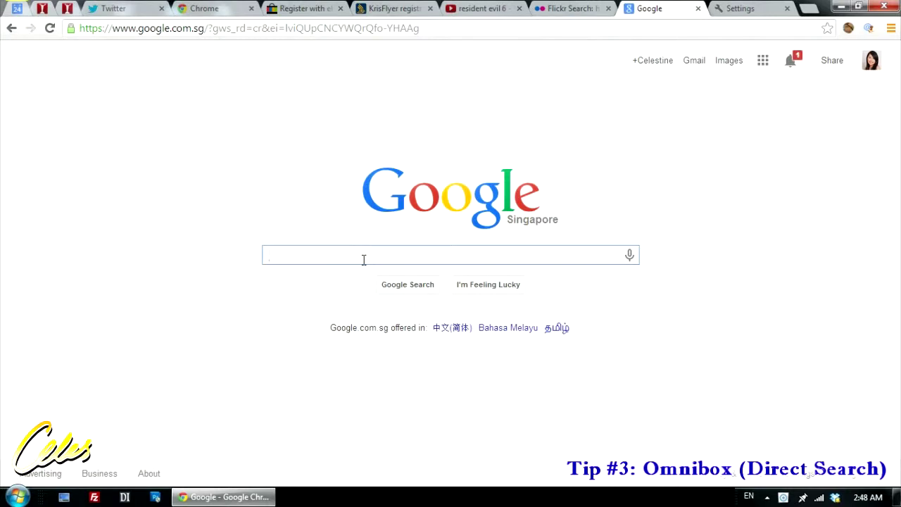
{"action": "type", "text": "how to de"}
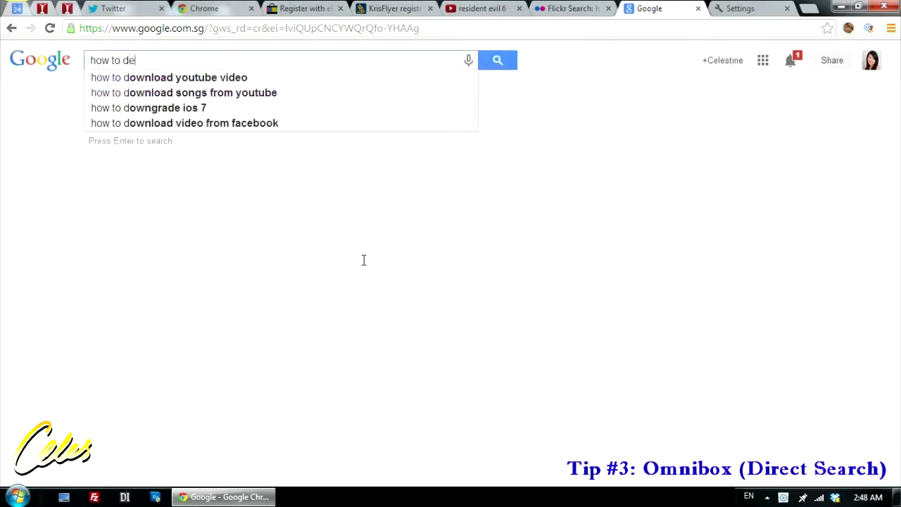
{"action": "type", "text": "al with critical people"}
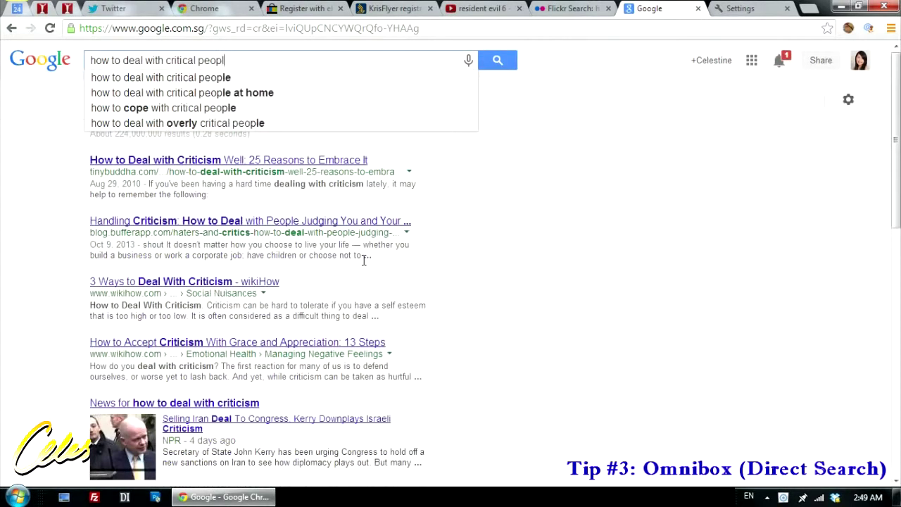
{"action": "left_click", "coordinate": [410, 205]}
Clear the Google search box and run the search how to deal with critical people directly from the address bar
{"action": "left_click", "coordinate": [392, 60]}
{"action": "key", "text": "ctrl+a"}
{"action": "key", "text": "BackSpace"}
{"action": "key", "text": "ctrl+l"}
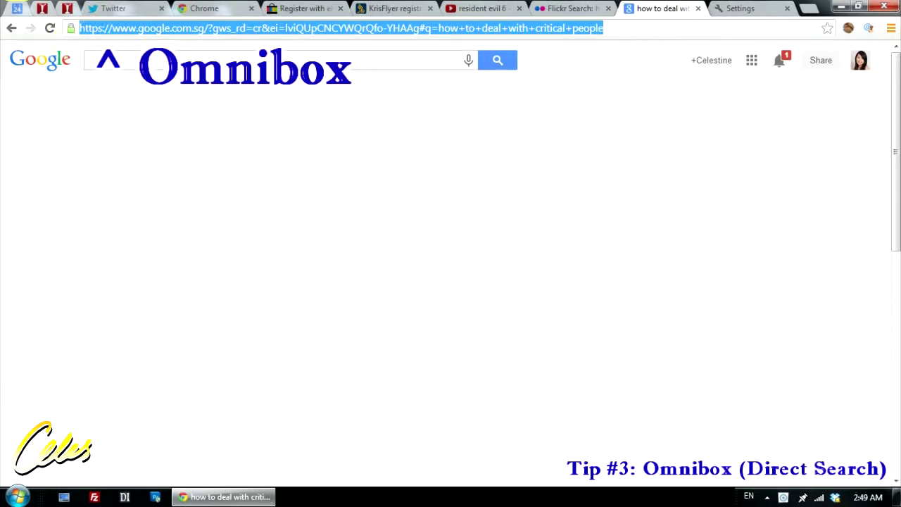
{"action": "type", "text": "how to deal with critical people"}
{"action": "key", "text": "Return"}
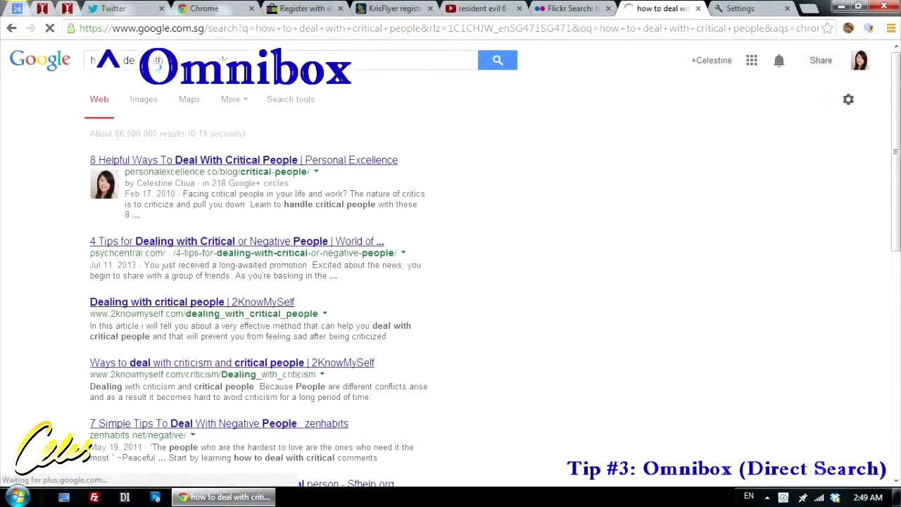
Search Google for how to plan a wedding directly from the address bar
{"action": "left_click", "coordinate": [351, 30]}
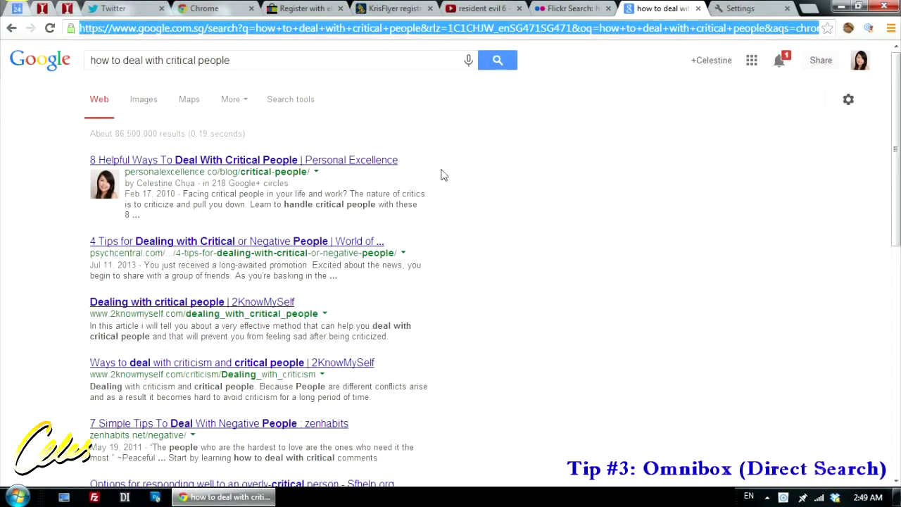
{"action": "type", "text": "how to plan a wedding"}
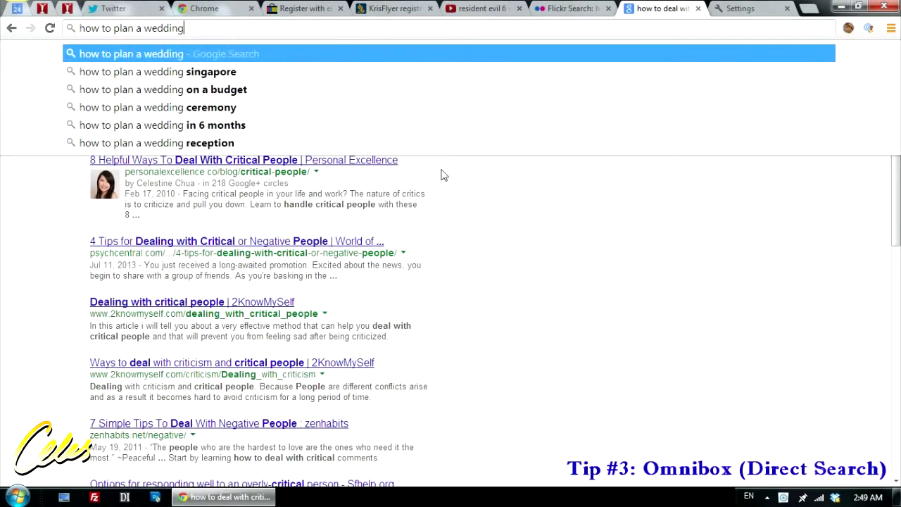
{"action": "key", "text": "Return"}
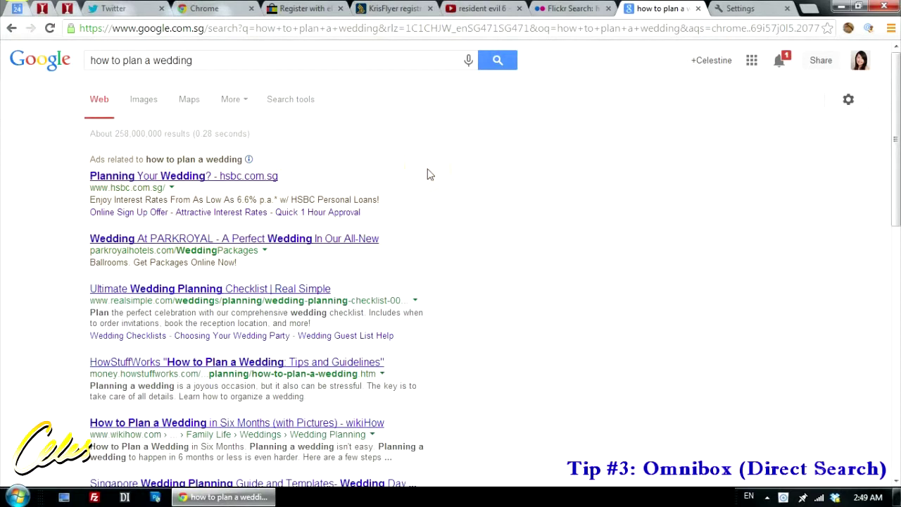
{"action": "left_click", "coordinate": [423, 28]}
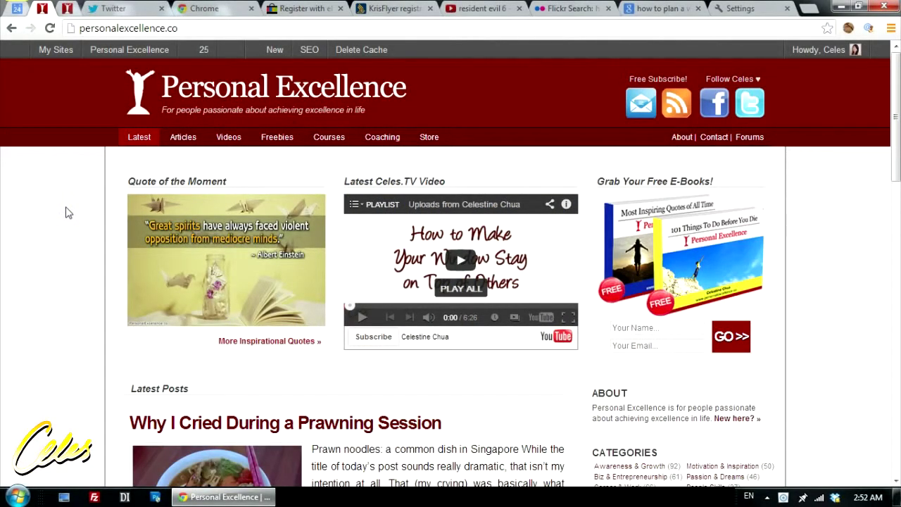
{"action": "left_click", "coordinate": [67, 213]}
{"action": "left_click", "coordinate": [37, 68]}
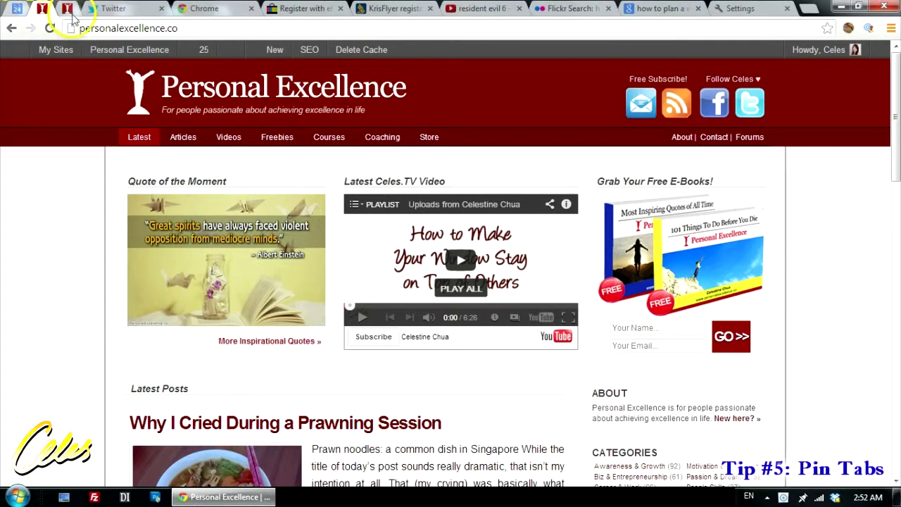
Switch to the Twitter tab and pin it beside the other pinned tabs
{"action": "left_click", "coordinate": [121, 10]}
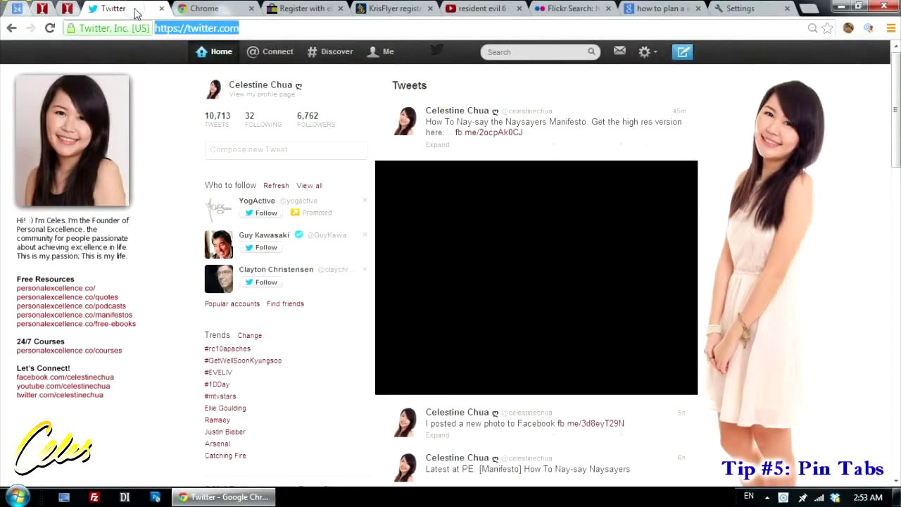
{"action": "right_click", "coordinate": [136, 14]}
{"action": "left_click", "coordinate": [177, 71]}
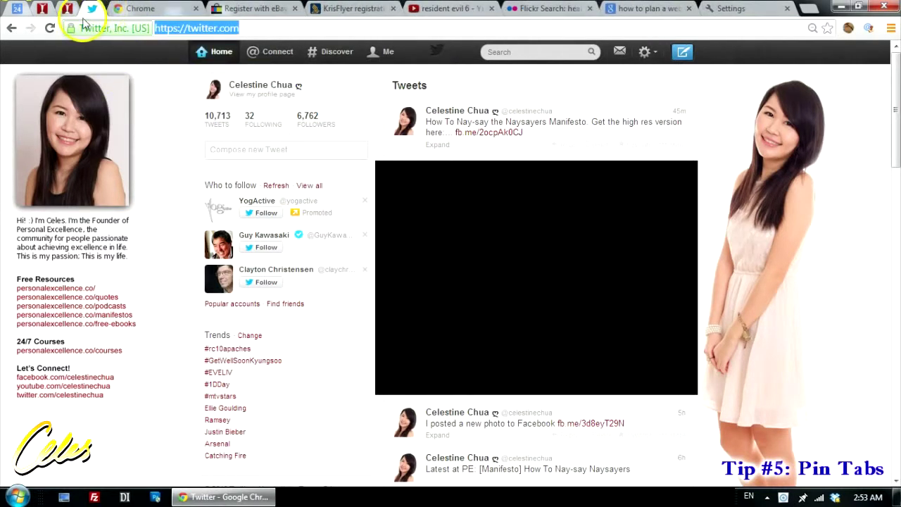
{"action": "mouse_move", "coordinate": [94, 10]}
{"action": "left_mouse_down"}
{"action": "mouse_move", "coordinate": [50, 9]}
{"action": "mouse_move", "coordinate": [92, 8]}
{"action": "left_mouse_up"}
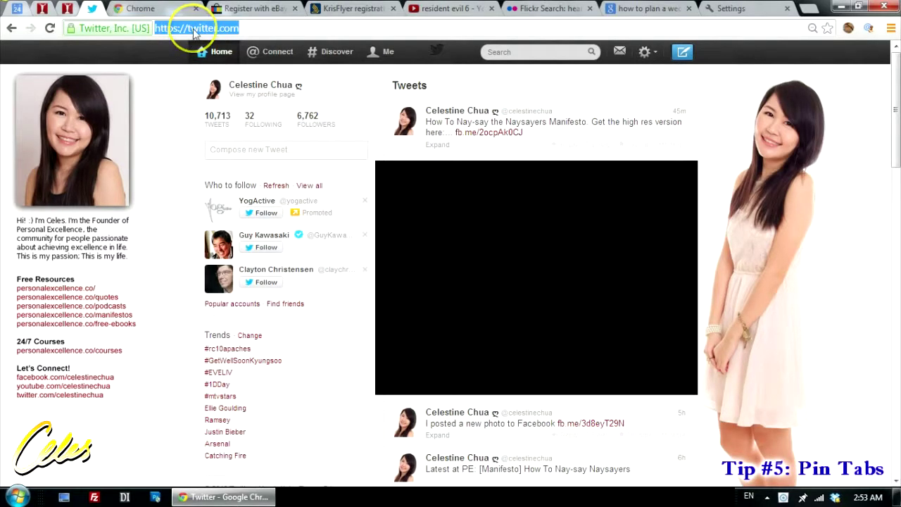
Switch to the first pinned Personal Excellence tab and try to unpin it
{"action": "key", "text": "ctrl+2"}
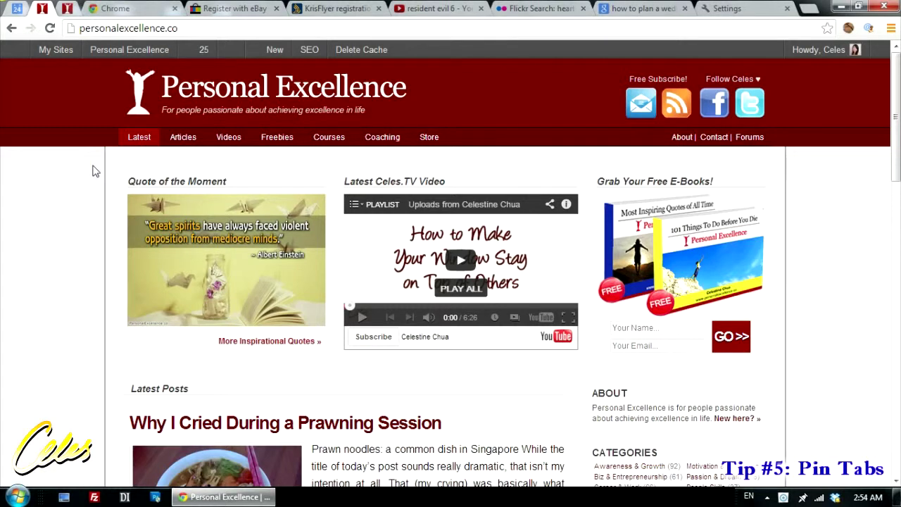
{"action": "mouse_move", "coordinate": [42, 9]}
{"action": "left_mouse_down"}
{"action": "mouse_move", "coordinate": [84, 28]}
{"action": "mouse_move", "coordinate": [45, 16]}
{"action": "left_mouse_up"}
{"action": "right_click", "coordinate": [47, 13]}
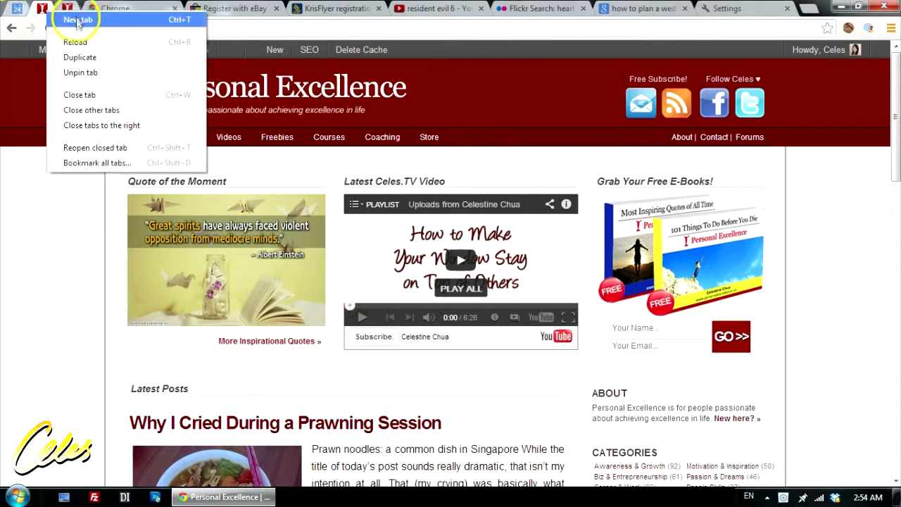
{"action": "left_click", "coordinate": [92, 76]}
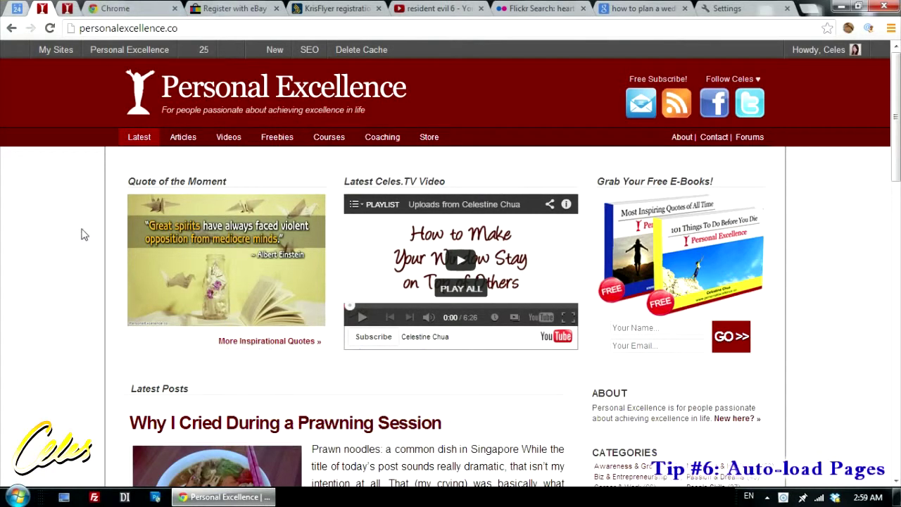
Close the browser and relaunch it from the desktop to restore the previous tabs
{"action": "key", "text": "alt+F4"}
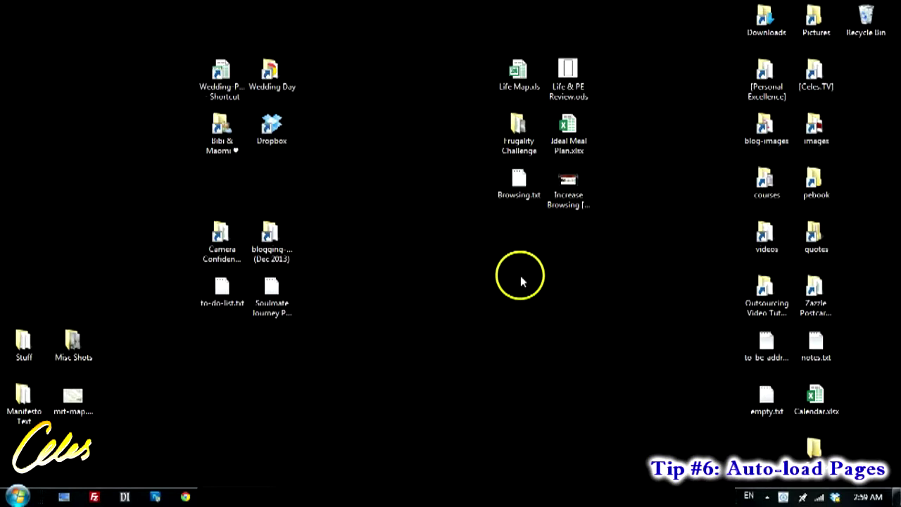
{"action": "left_click", "coordinate": [185, 494]}
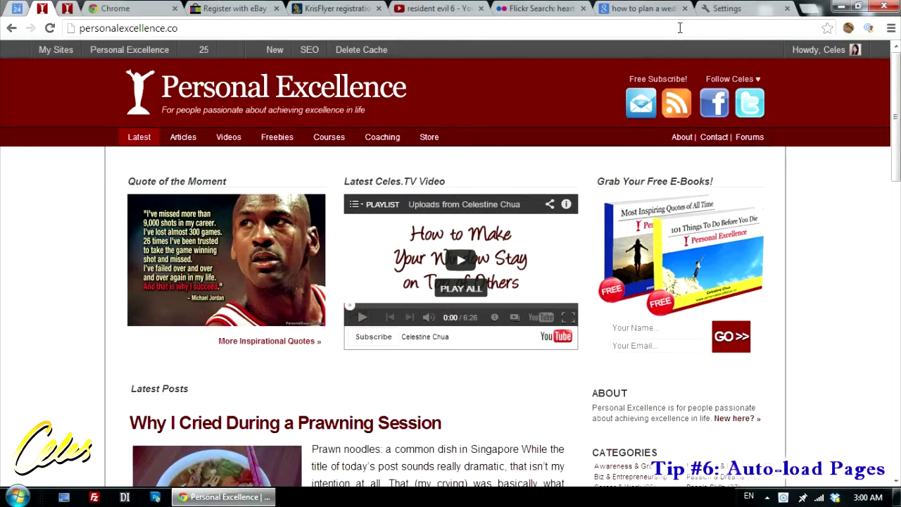
In Settings, view the page list of the specific-pages startup option, and set startup back to Continue where I left off
{"action": "left_click", "coordinate": [705, 28]}
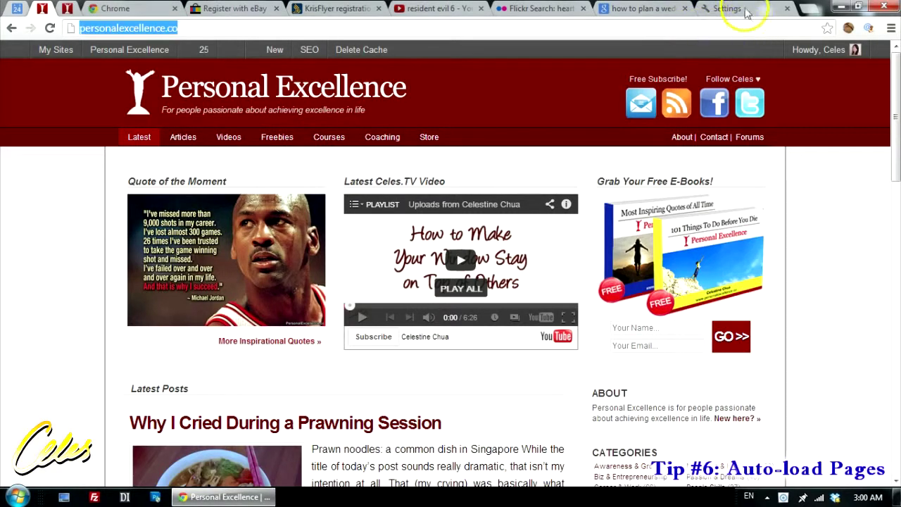
{"action": "left_click", "coordinate": [745, 9]}
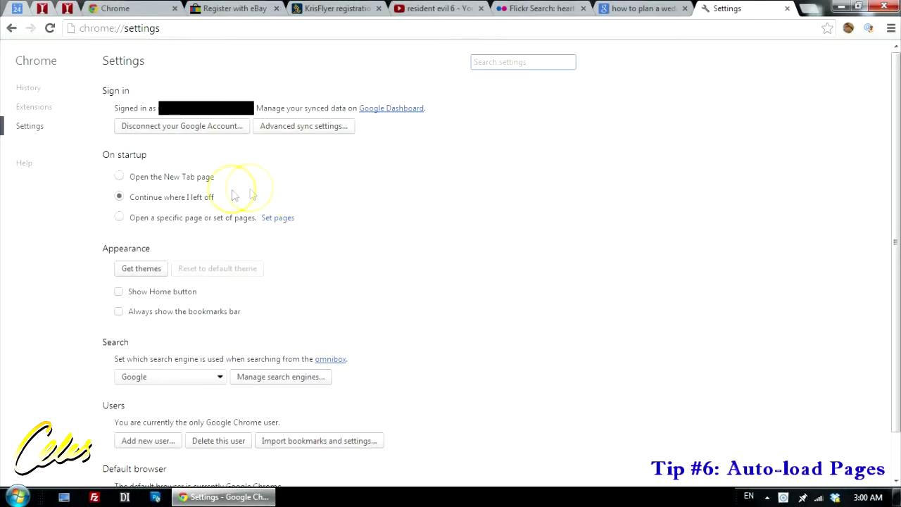
{"action": "left_click", "coordinate": [118, 218]}
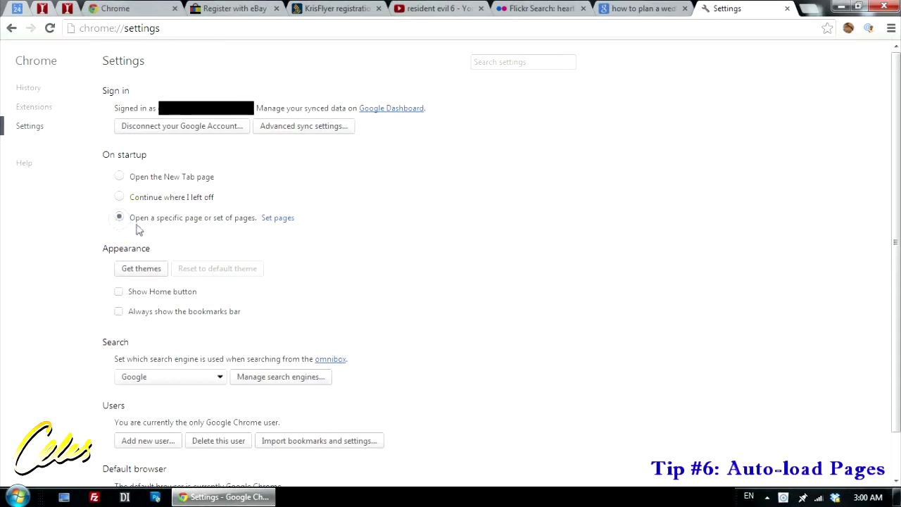
{"action": "left_click", "coordinate": [277, 219]}
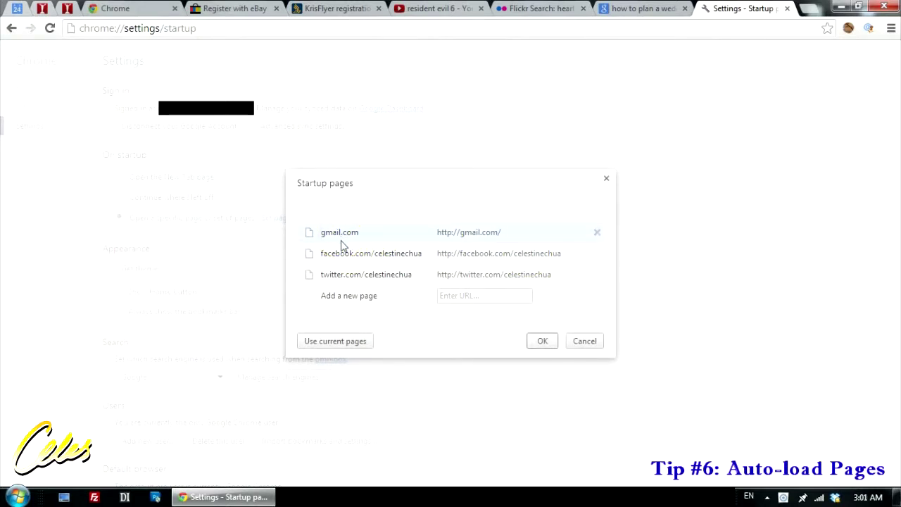
{"action": "key", "text": "Escape"}
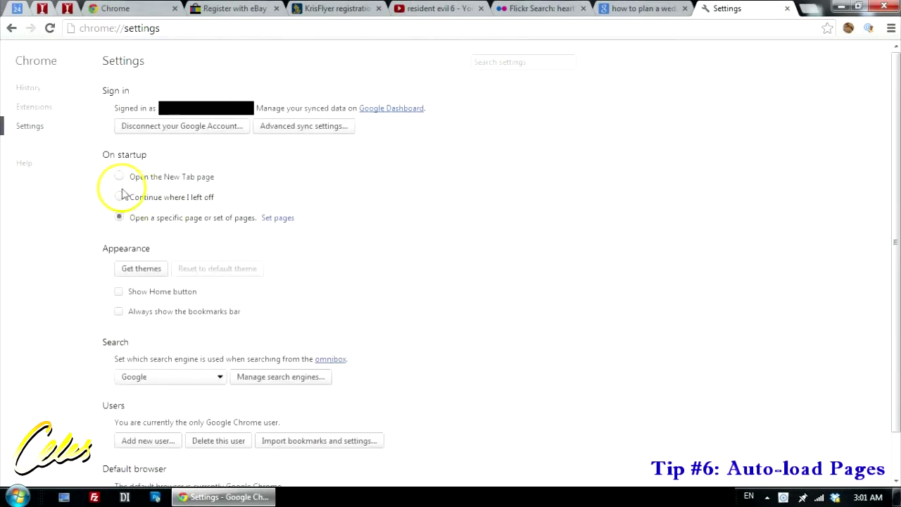
{"action": "left_click", "coordinate": [122, 198]}
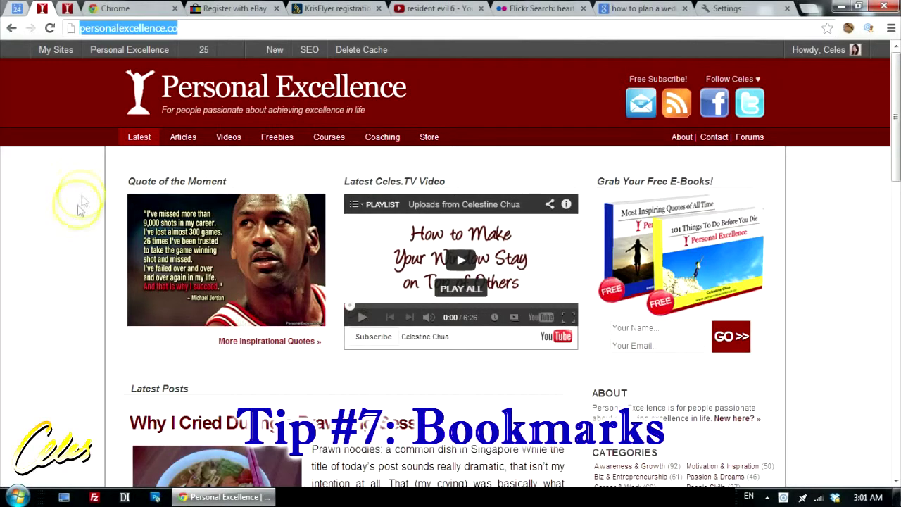
Bookmark the Personal Excellence home page and show the available destination folders
{"action": "left_click", "coordinate": [78, 211]}
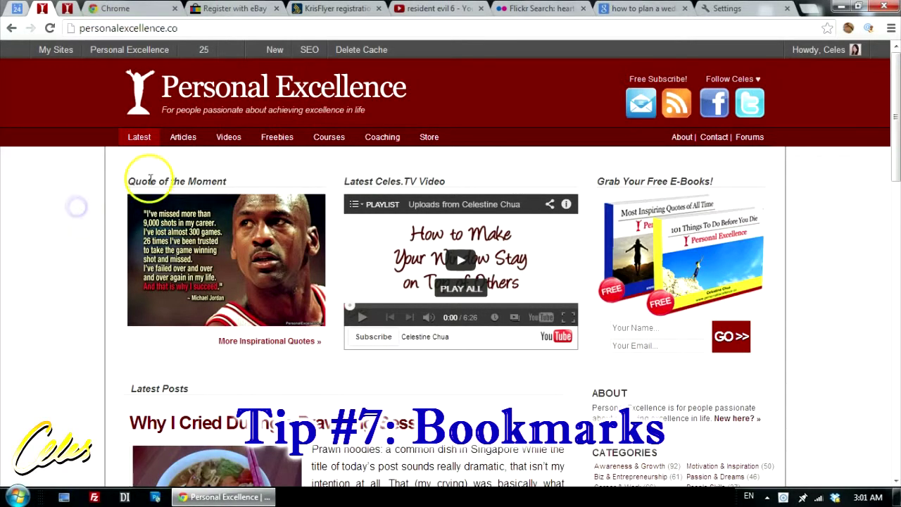
{"action": "key", "text": "ctrl+d"}
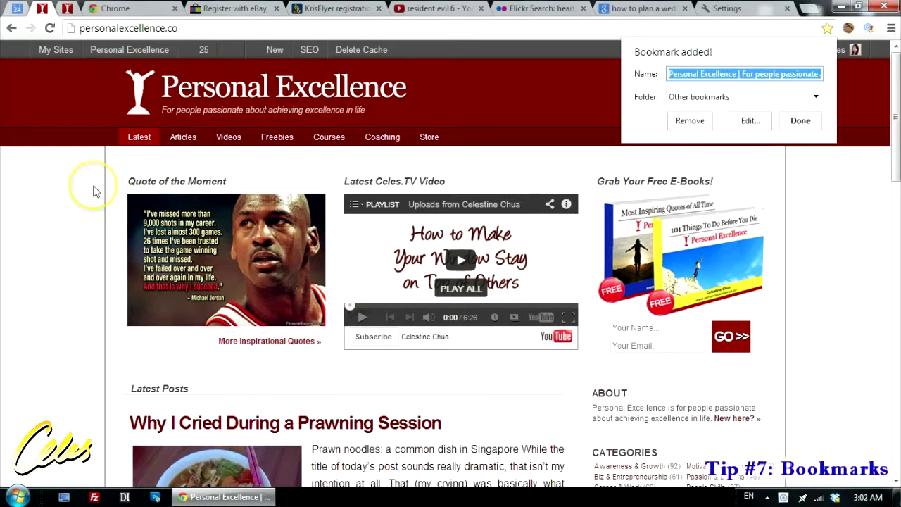
{"action": "left_click", "coordinate": [672, 101]}
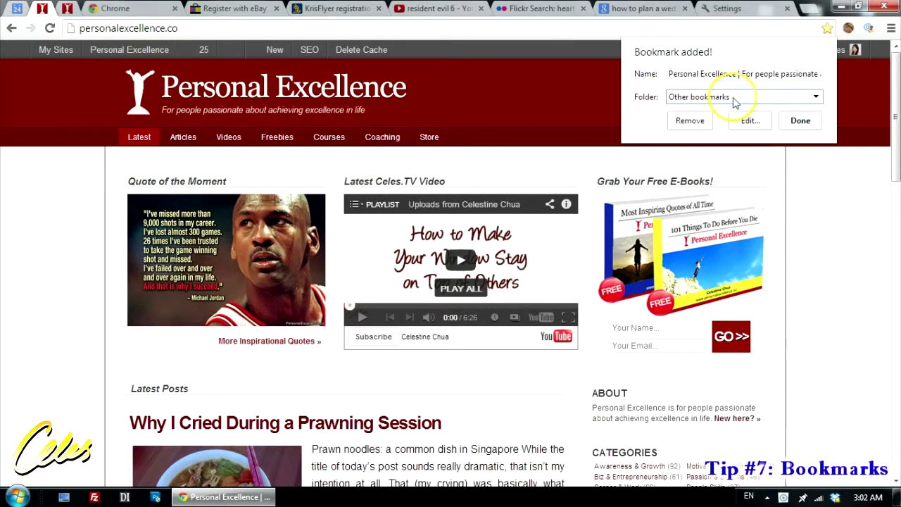
{"action": "left_click", "coordinate": [735, 102]}
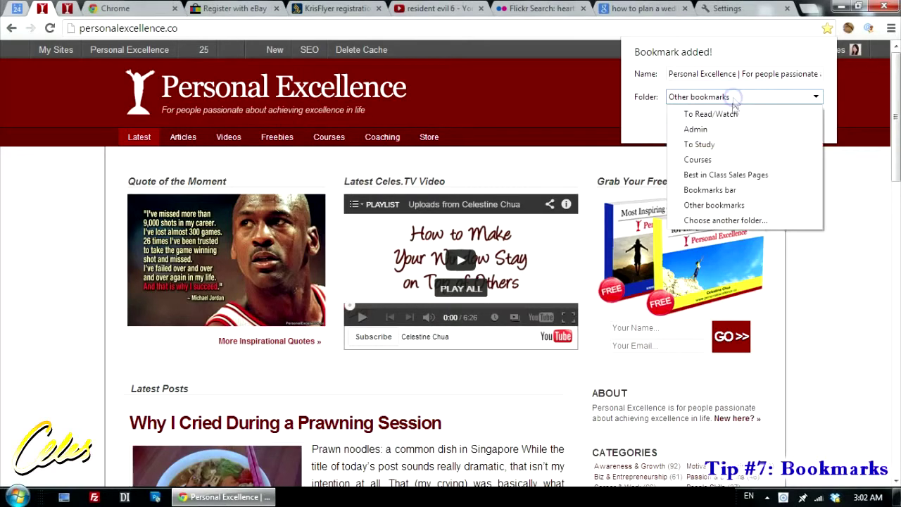
Show the bookmarks bar and browse the Admin and Business / Blog folders inside Other bookmarks
{"action": "key", "text": "ctrl+shift+b"}
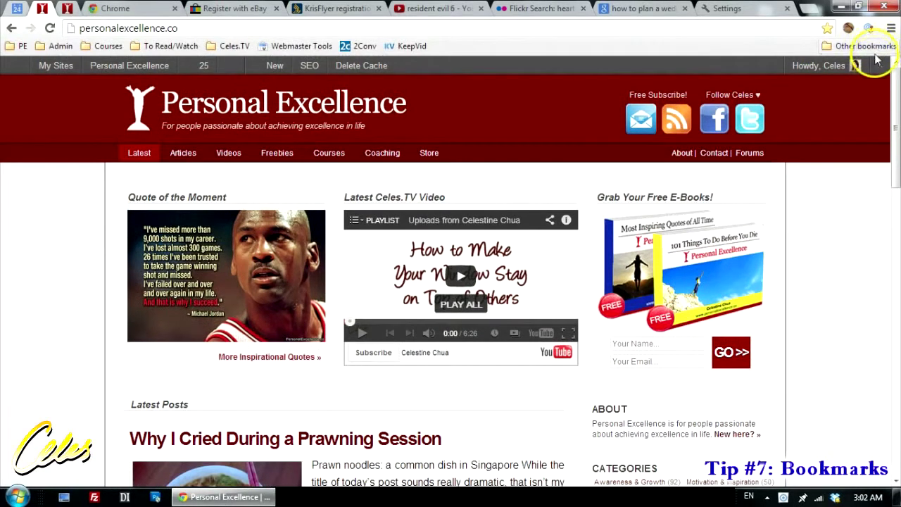
{"action": "left_click", "coordinate": [877, 46]}
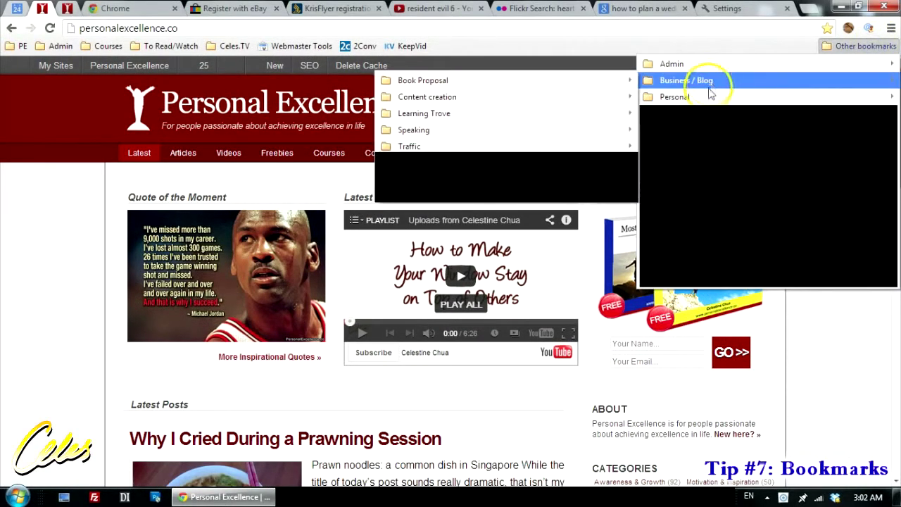
{"action": "mouse_move", "coordinate": [706, 65]}
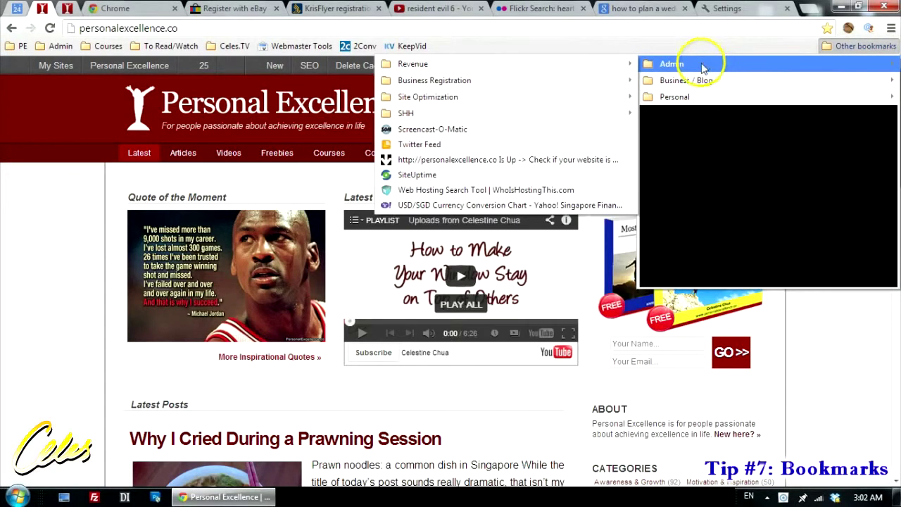
{"action": "mouse_move", "coordinate": [540, 104]}
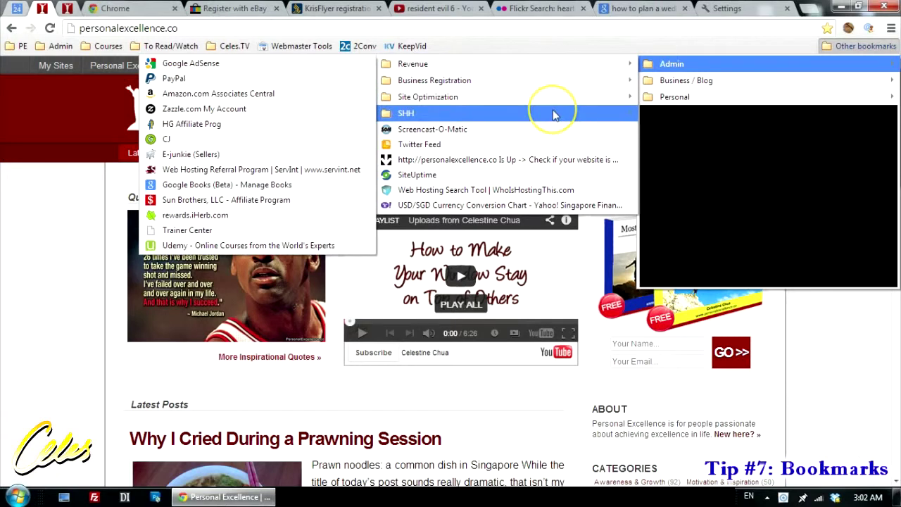
{"action": "left_click", "coordinate": [852, 46]}
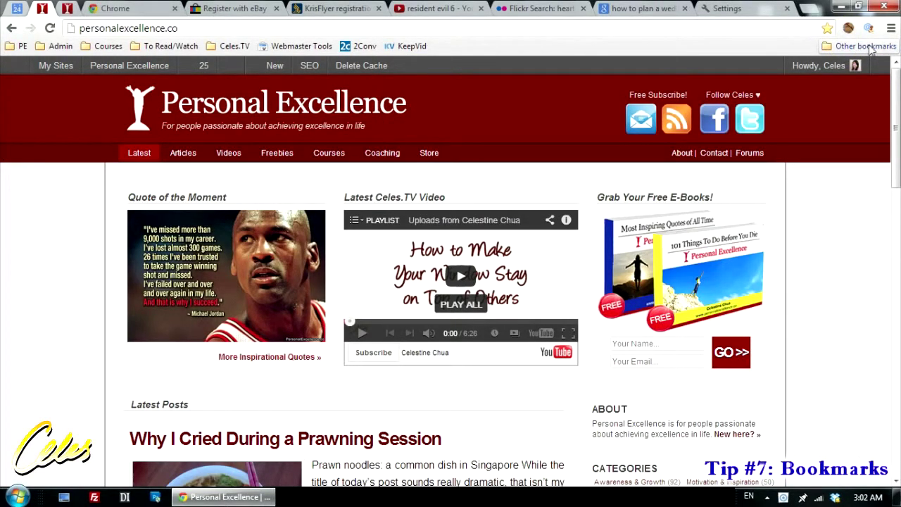
Open the Bookmark Manager to view the full bookmark folder tree
{"action": "left_click", "coordinate": [892, 28]}
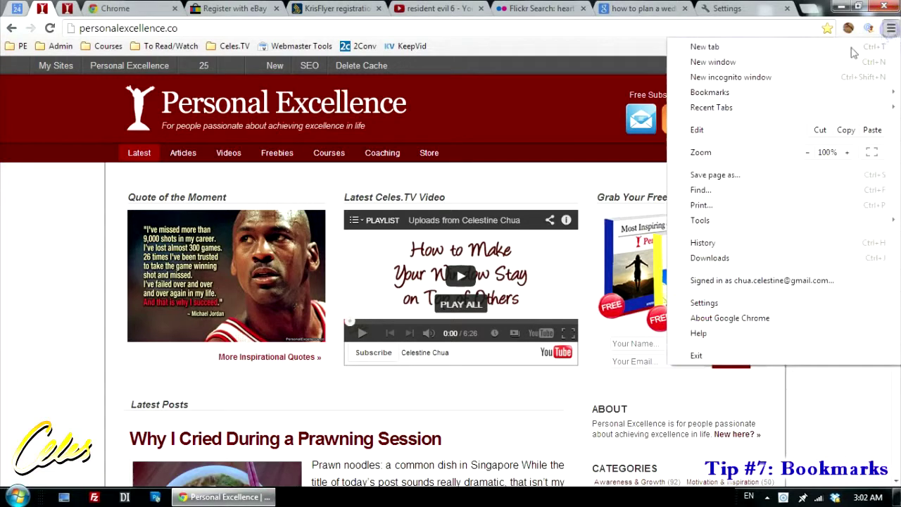
{"action": "mouse_move", "coordinate": [753, 91]}
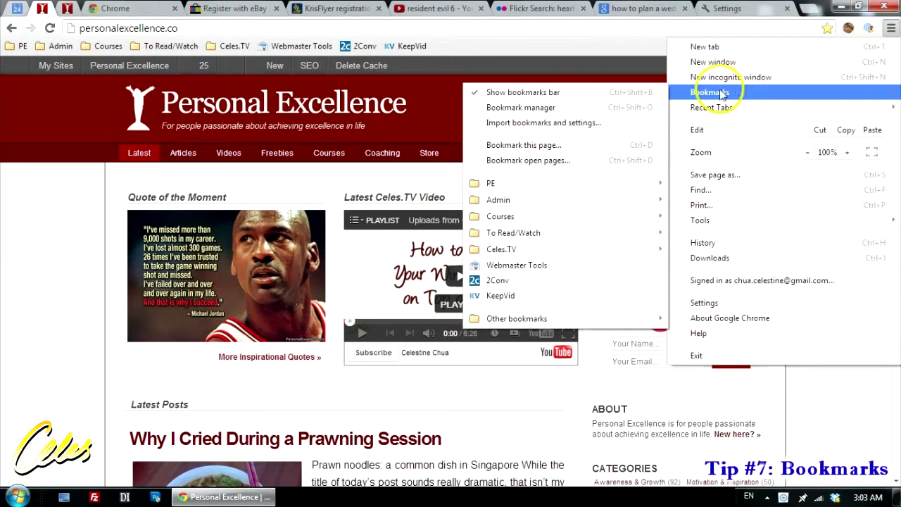
{"action": "left_click", "coordinate": [556, 107]}
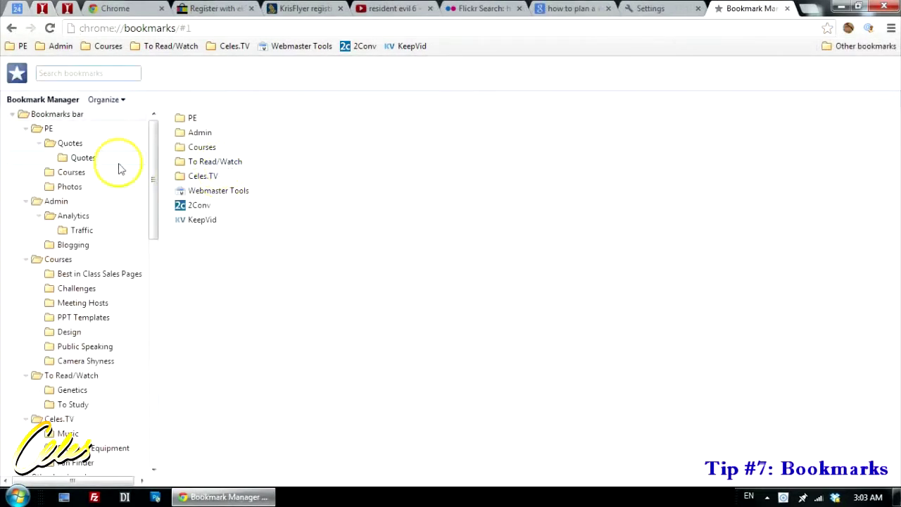
{"action": "left_click", "coordinate": [153, 138]}
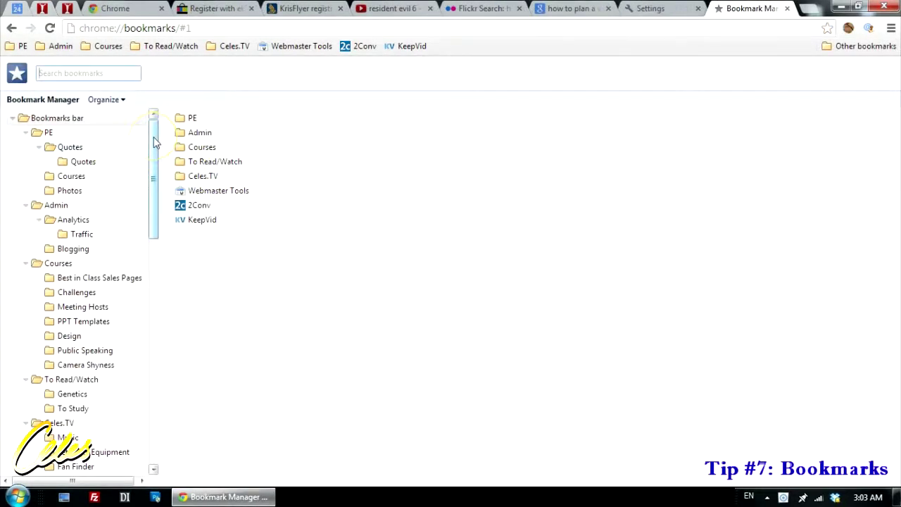
{"action": "left_click", "coordinate": [154, 152]}
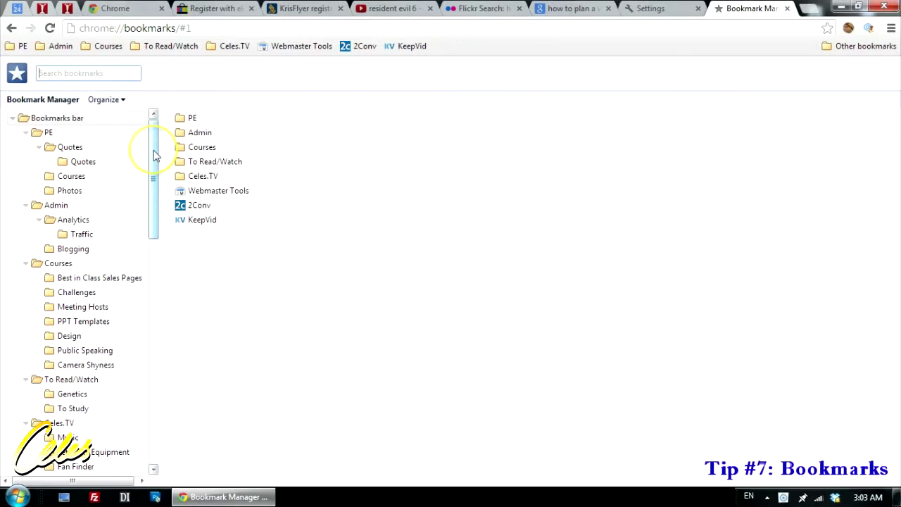
Open the innermost Quotes folder under PE and reorder its bookmarks by title
{"action": "left_click", "coordinate": [105, 161]}
{"action": "left_click_drag", "start_coordinate": [211, 176], "coordinate": [305, 195]}
{"action": "left_click", "coordinate": [78, 165]}
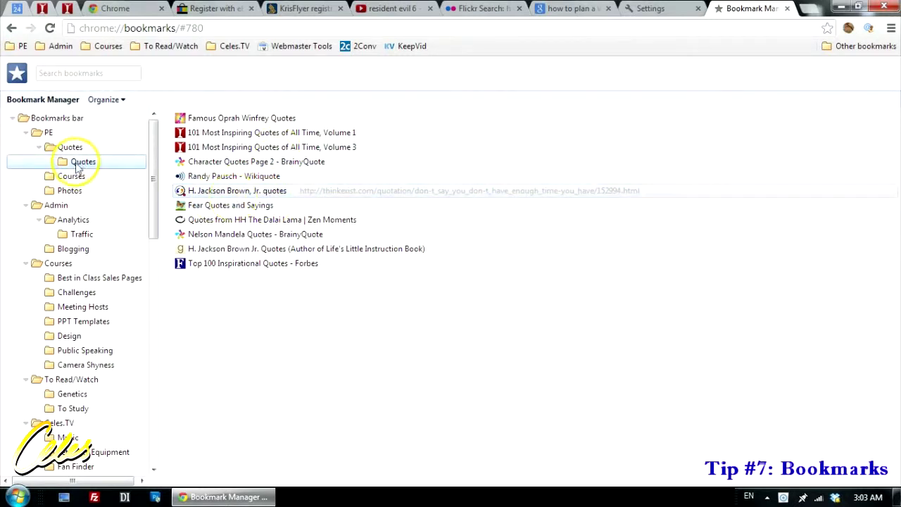
{"action": "left_click", "coordinate": [123, 101]}
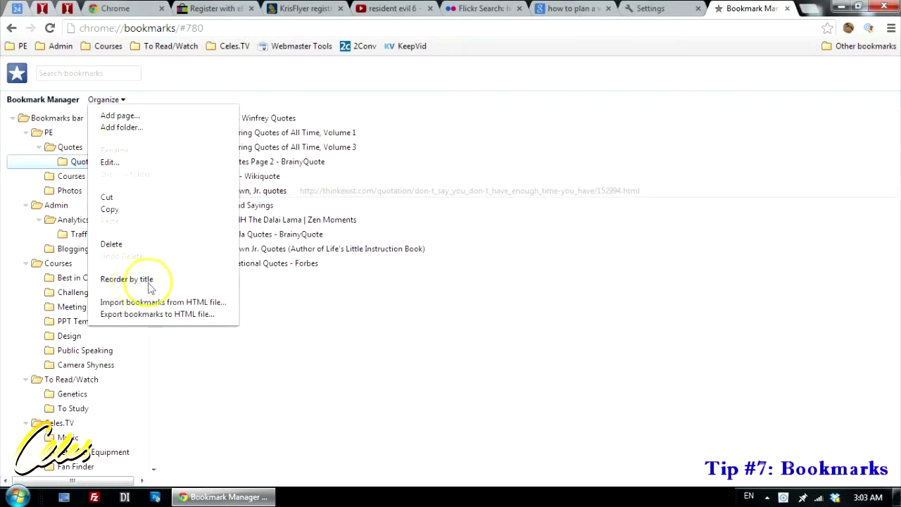
{"action": "left_click", "coordinate": [159, 282]}
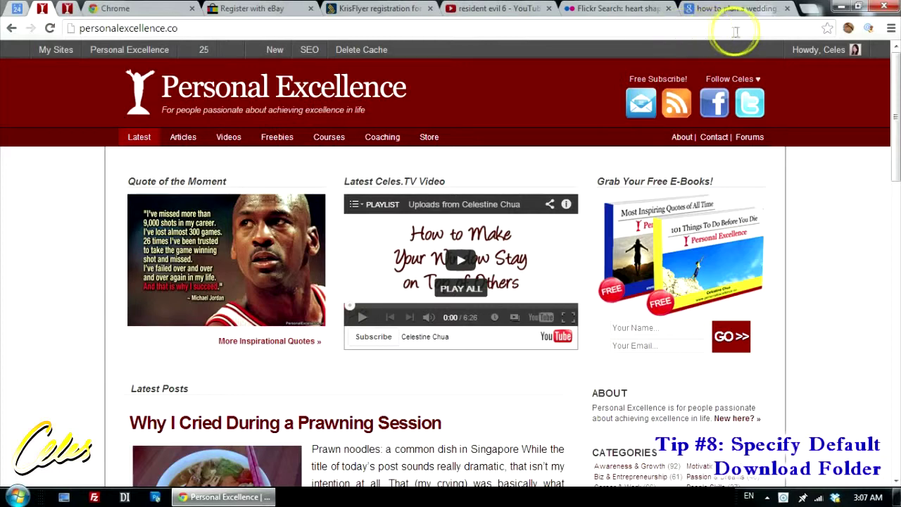
Open the advanced settings to find the default download location, and show the desktop folder it points to
{"action": "left_click", "coordinate": [891, 28]}
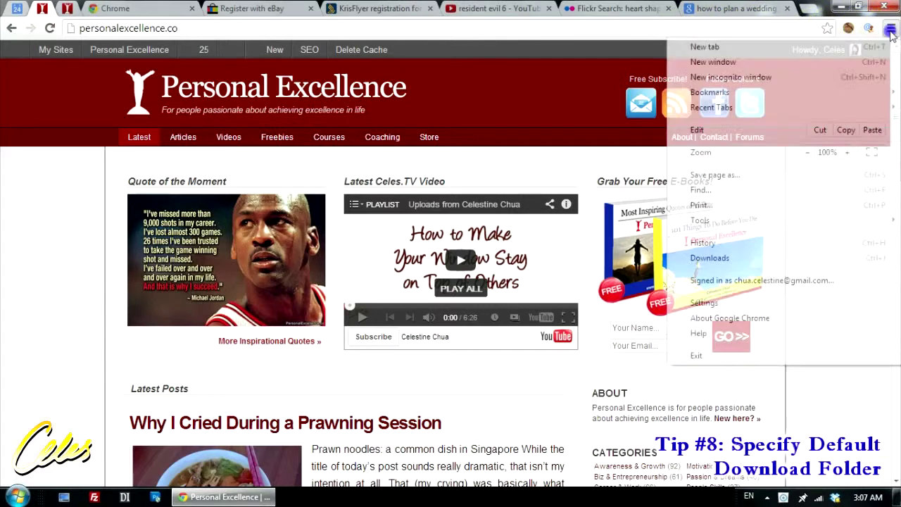
{"action": "left_click", "coordinate": [717, 303]}
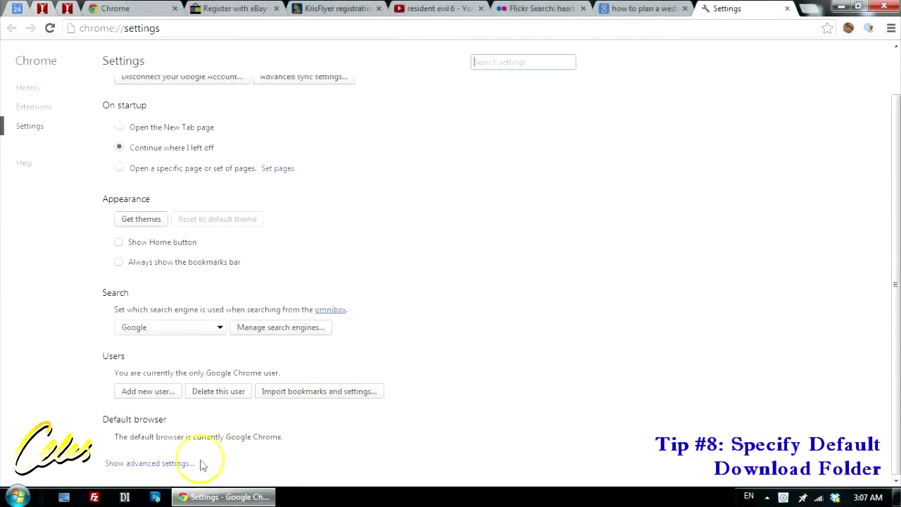
{"action": "left_click", "coordinate": [162, 470]}
{"action": "scroll", "coordinate": [444, 267], "scroll_direction": "down", "scroll_amount": 8}
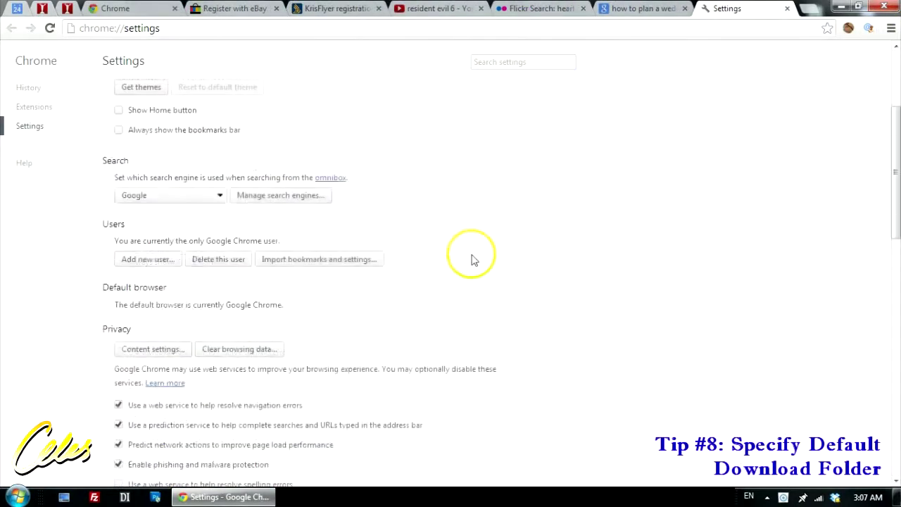
{"action": "scroll", "coordinate": [402, 274], "scroll_direction": "down", "scroll_amount": 4}
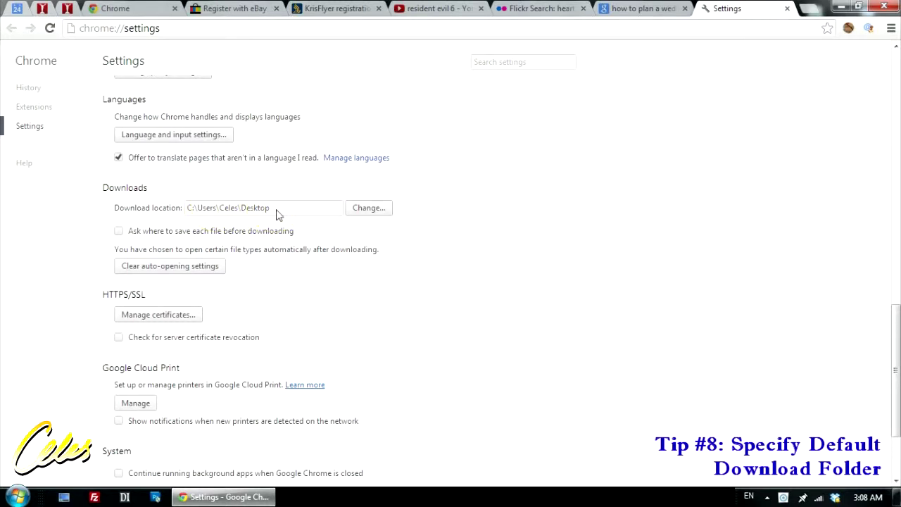
{"action": "left_click", "coordinate": [64, 499]}
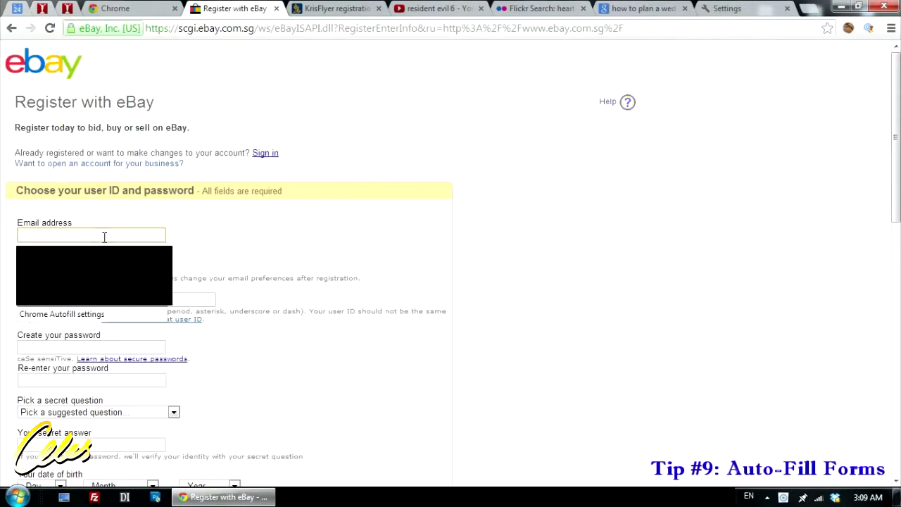
Autofill the eBay registration form using a saved email address suggestion
{"action": "left_click", "coordinate": [98, 235]}
{"action": "left_click", "coordinate": [95, 253]}
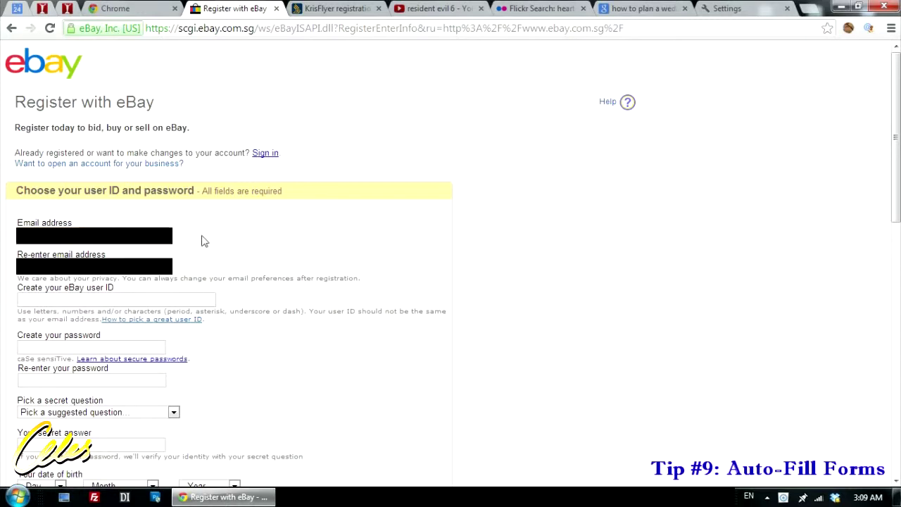
{"action": "scroll", "coordinate": [204, 243], "scroll_direction": "down", "scroll_amount": 2}
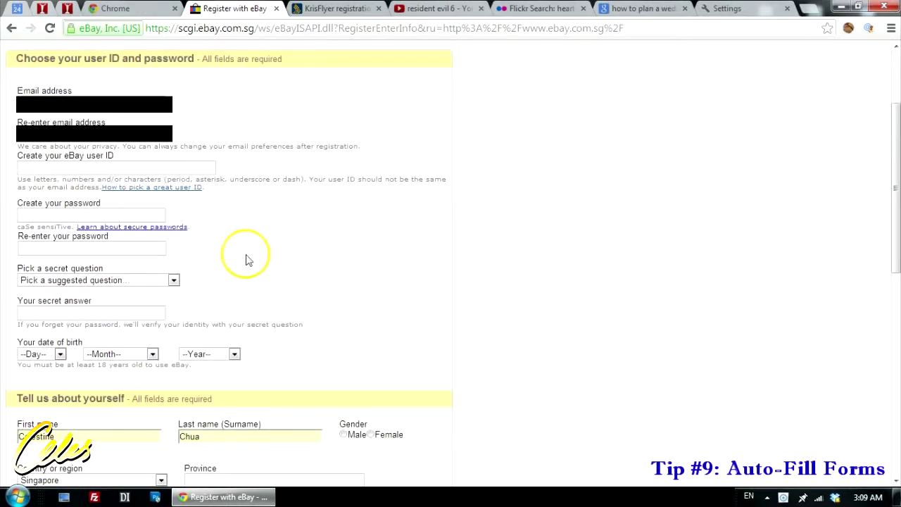
Review the autofilled eBay registration form, and open Chrome's Autofill settings to examine the saved addresses and credit cards
{"action": "scroll", "coordinate": [254, 264], "scroll_direction": "down", "scroll_amount": 4}
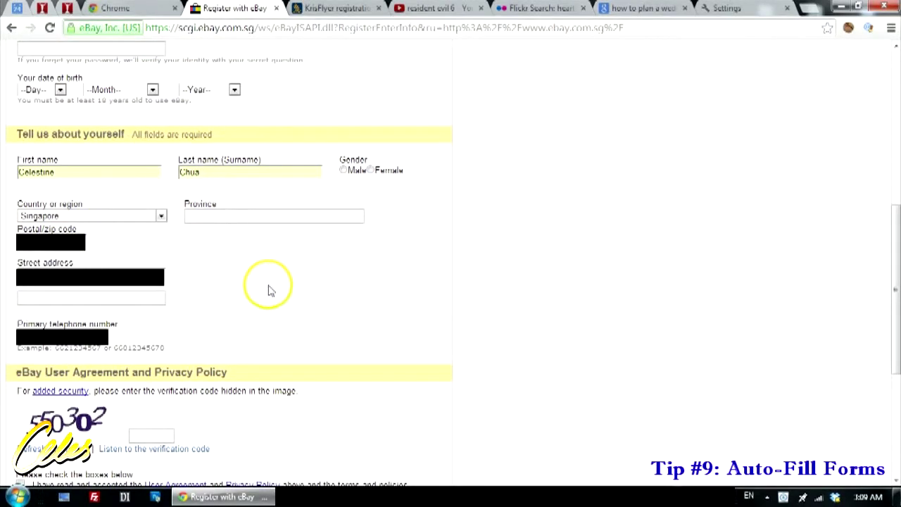
{"action": "scroll", "coordinate": [260, 253], "scroll_direction": "up", "scroll_amount": 6}
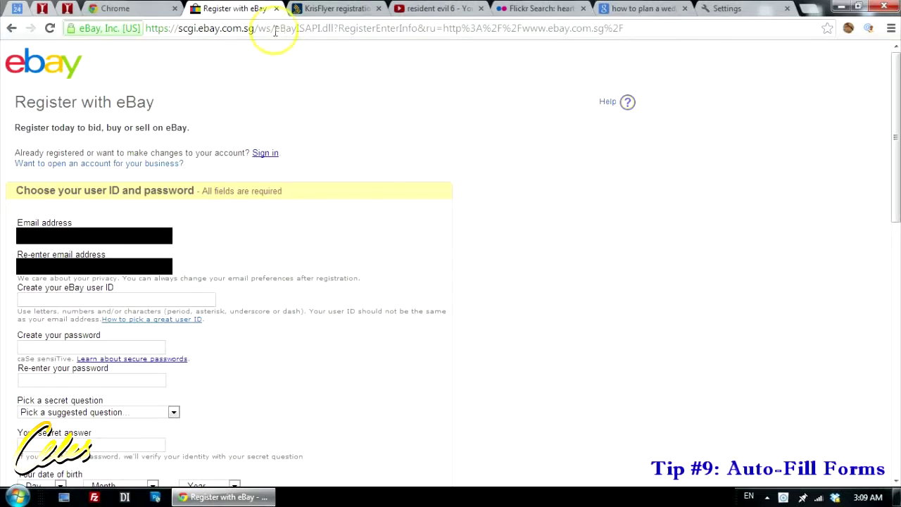
{"action": "left_click", "coordinate": [716, 9]}
{"action": "scroll", "coordinate": [503, 184], "scroll_direction": "up", "scroll_amount": 4}
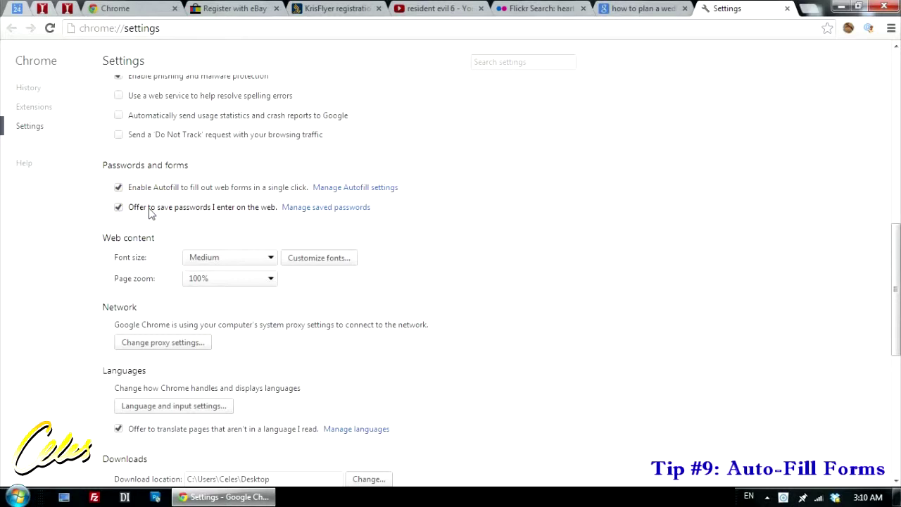
{"action": "left_click", "coordinate": [332, 188]}
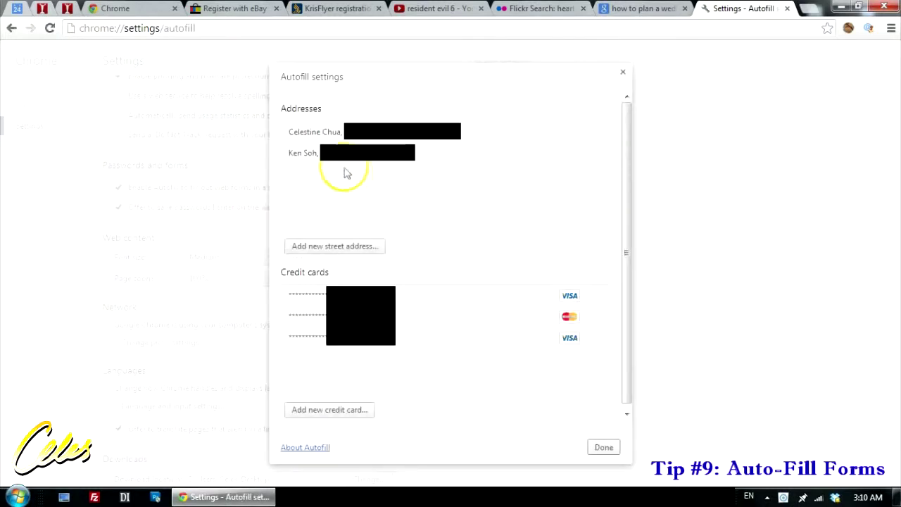
{"action": "mouse_move", "coordinate": [393, 124]}
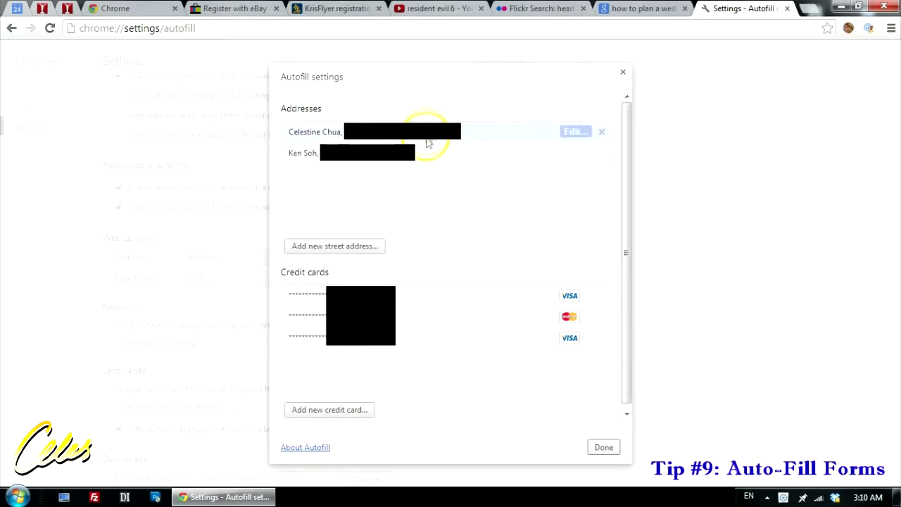
{"action": "mouse_move", "coordinate": [409, 162]}
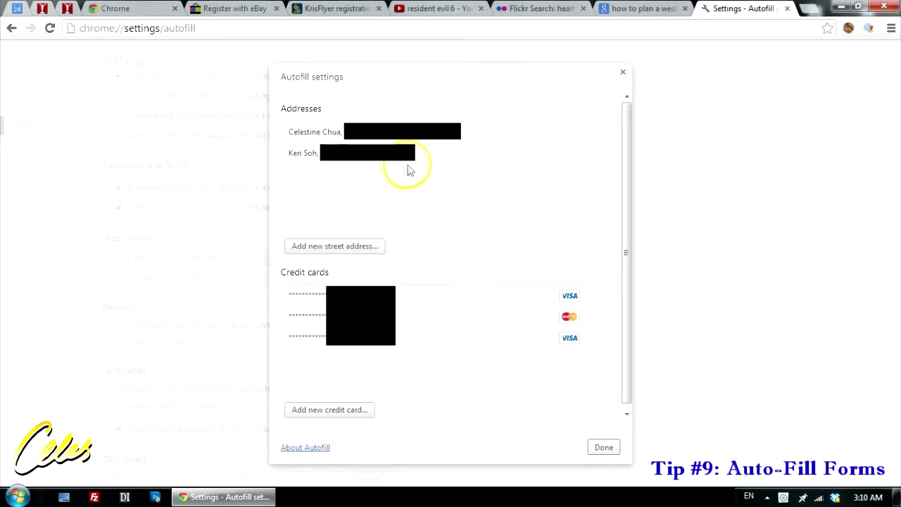
View the blank forms for adding a street address and a credit card without saving either, and close the Autofill settings
{"action": "left_click", "coordinate": [352, 246]}
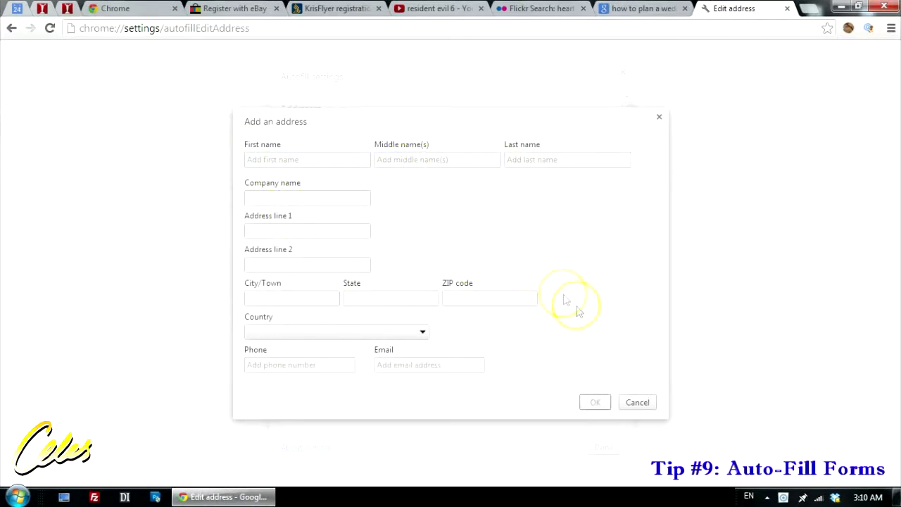
{"action": "left_click", "coordinate": [638, 402]}
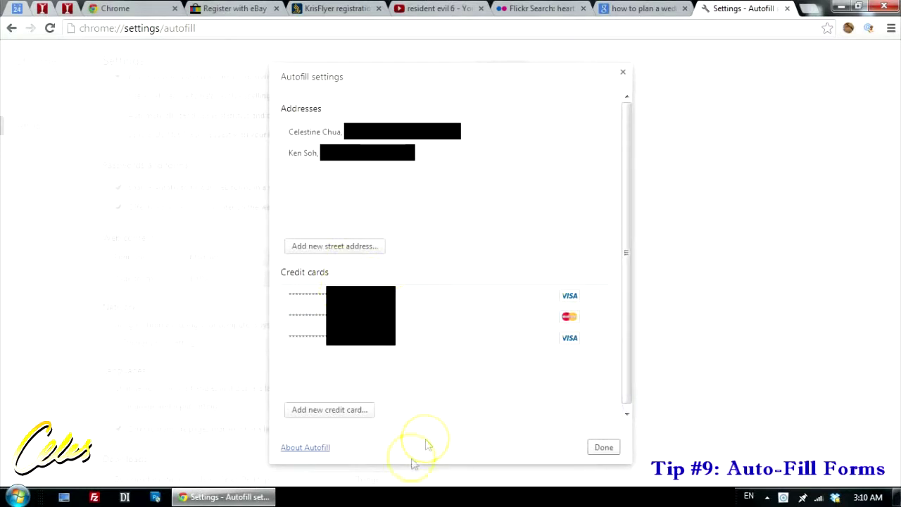
{"action": "left_click", "coordinate": [330, 410]}
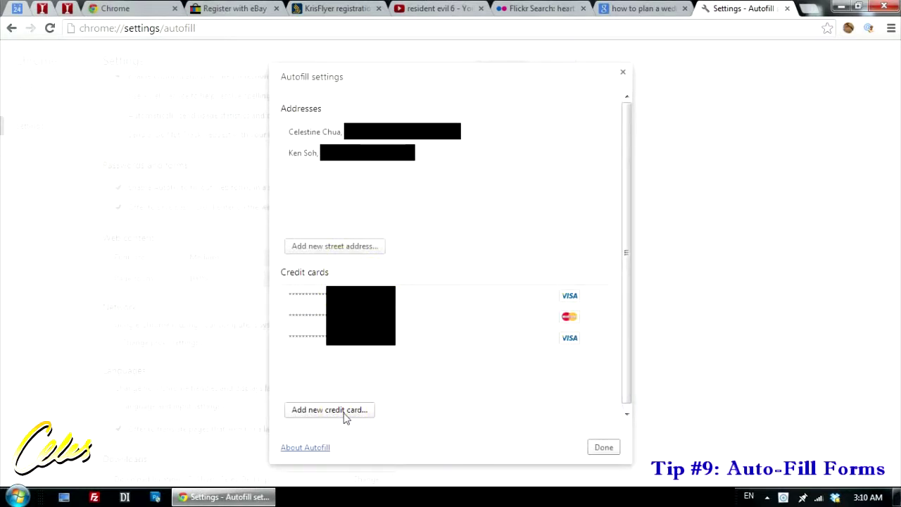
{"action": "left_click", "coordinate": [548, 367]}
{"action": "left_click", "coordinate": [604, 448]}
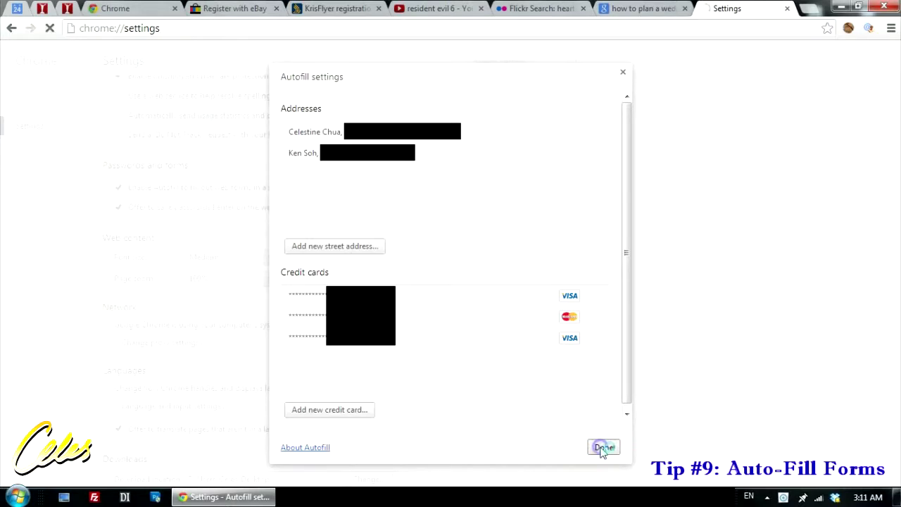
{"action": "key", "text": "ctrl+2"}
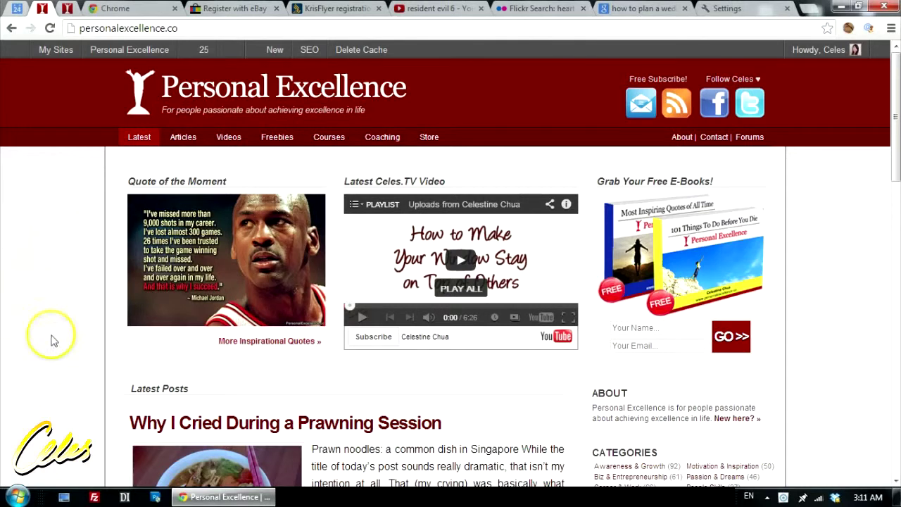
{"action": "key", "text": "alt+Tab"}
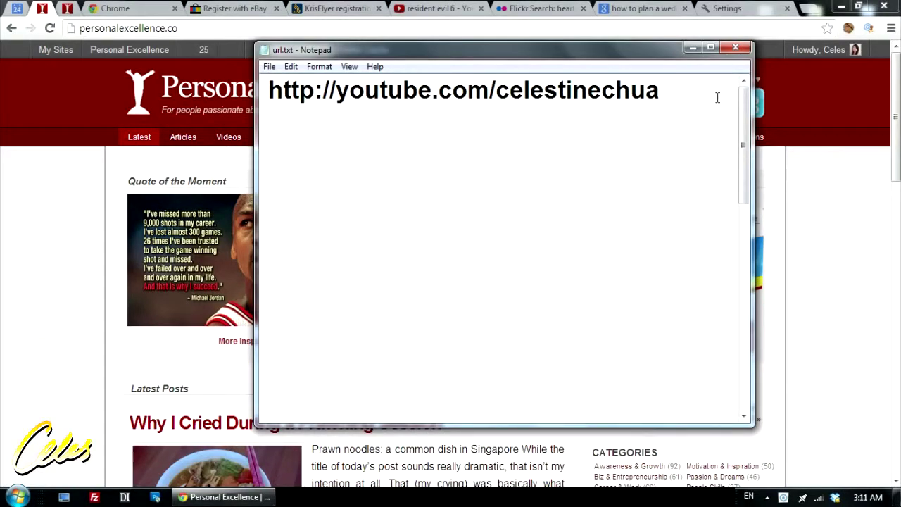
{"action": "scroll", "coordinate": [714, 186], "scroll_direction": "down", "scroll_amount": 5}
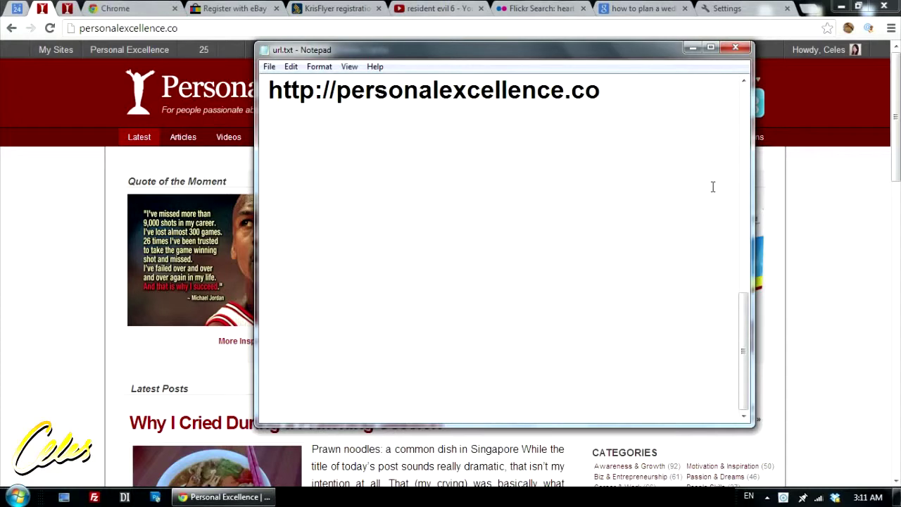